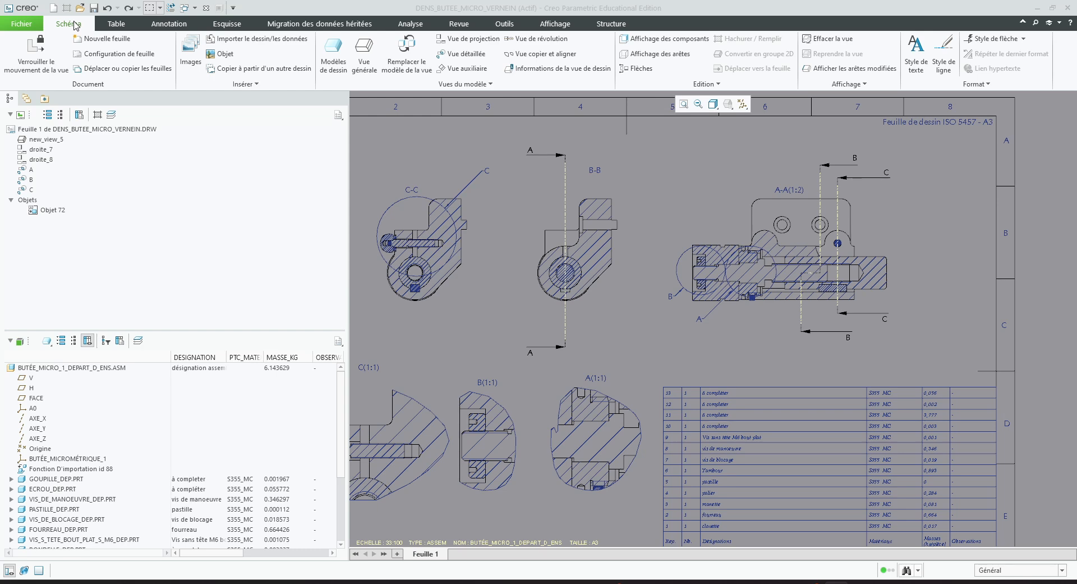
Halve the hatch scale of the body (CORPS_DEP) in section A-A twice, down to 19.419
double_click(793, 256)
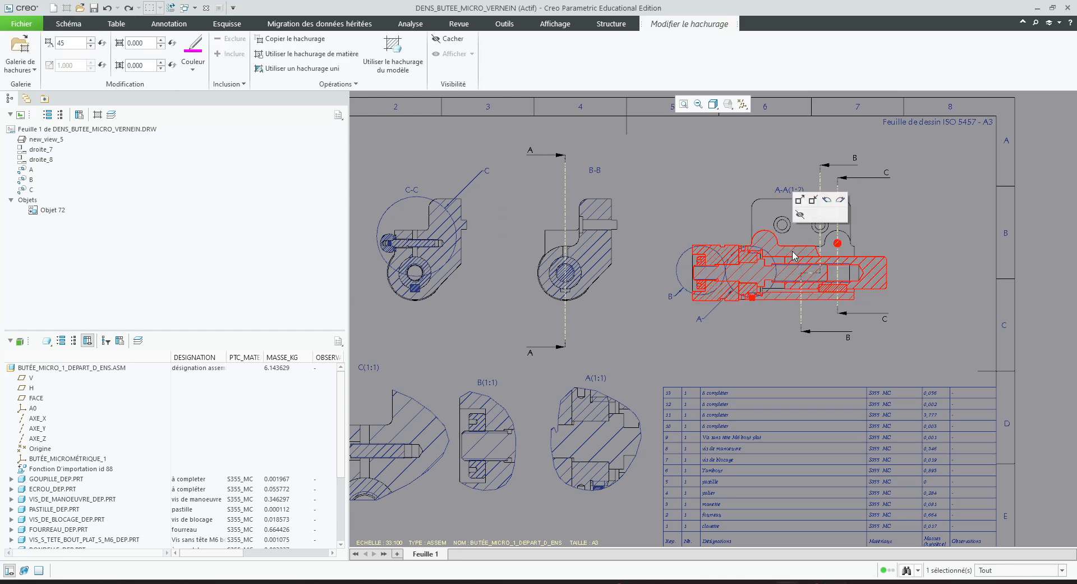
scroll(794, 254, "down", 5)
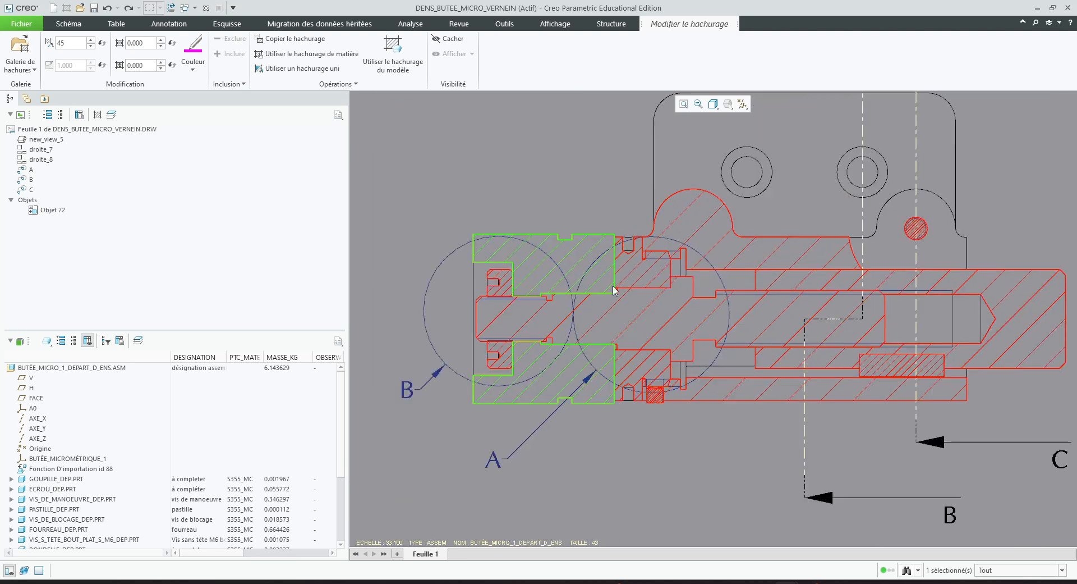
left_click(731, 254)
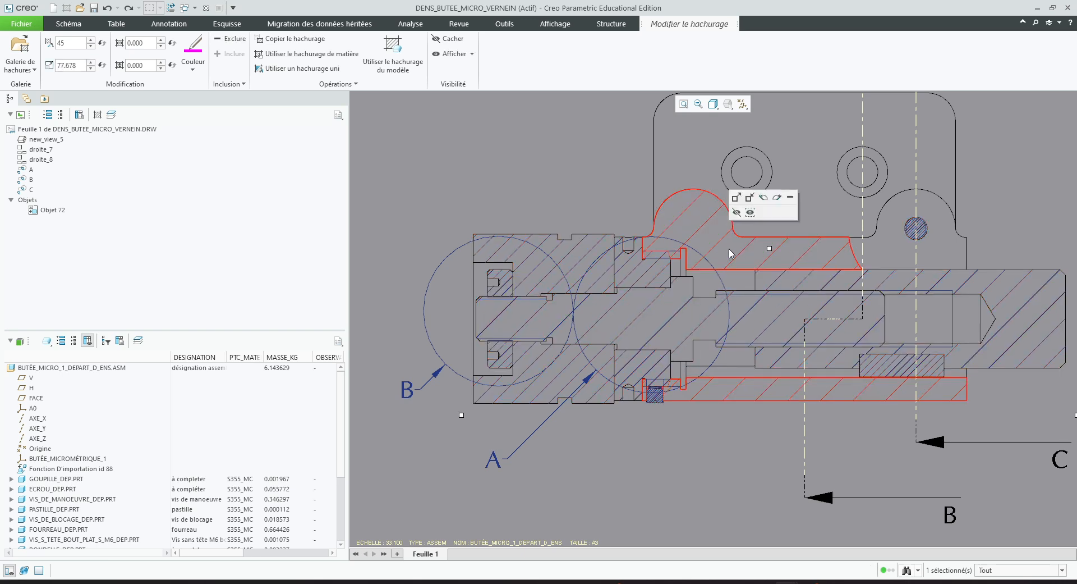
left_click(750, 199)
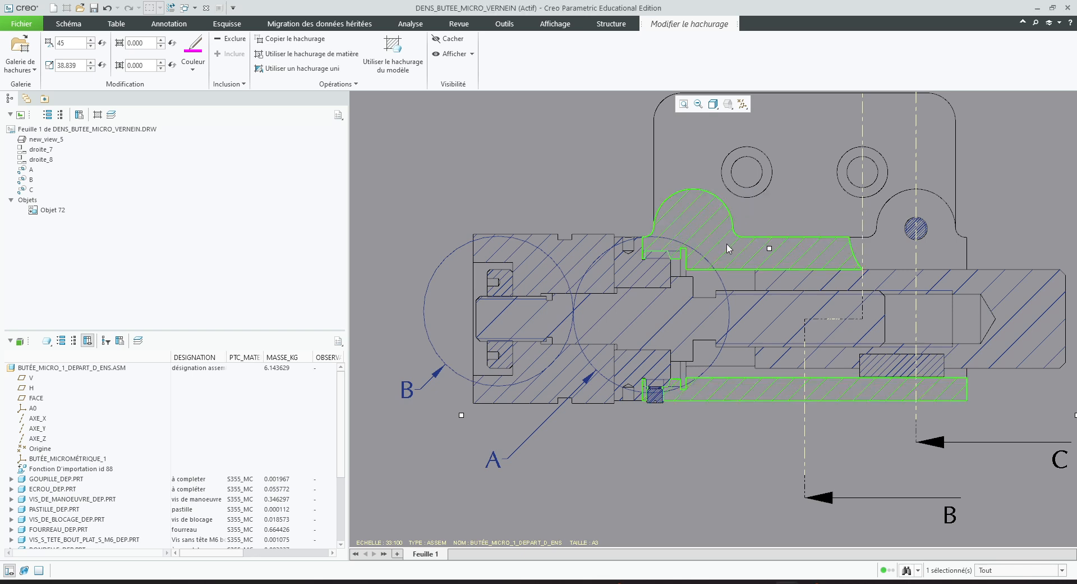
left_click(729, 247)
left_click(750, 196)
Rotate the body's hatching in section A-A to an angle of 60 and finish the hatch edit
left_click(725, 252)
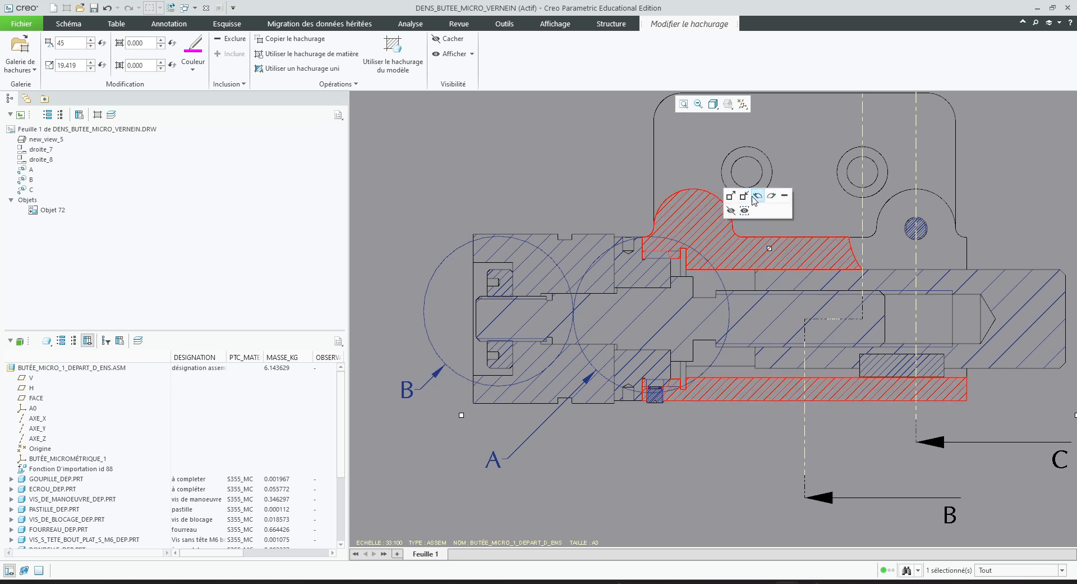
left_click(758, 197)
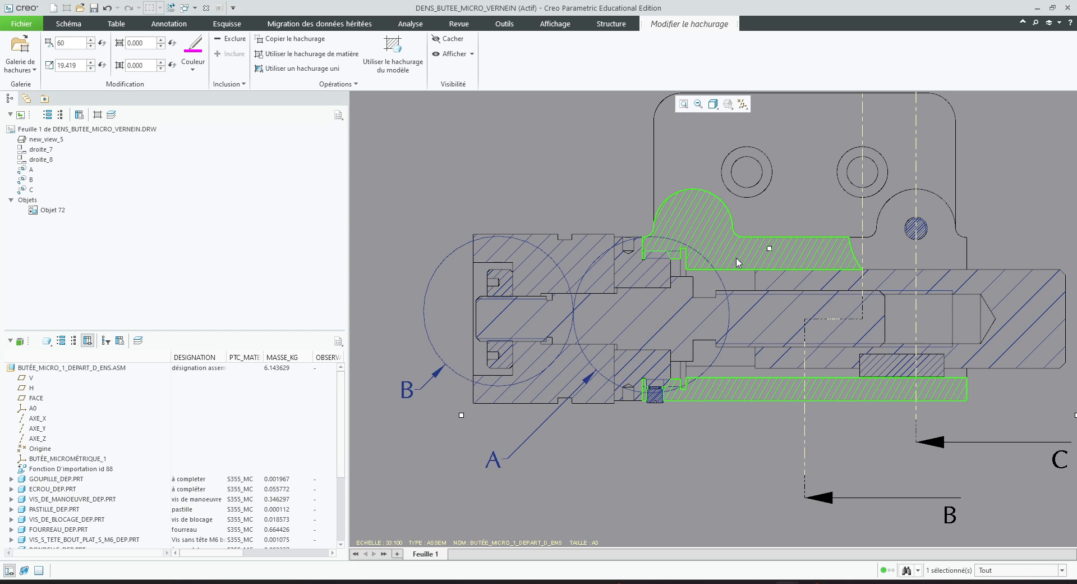
left_click(536, 206)
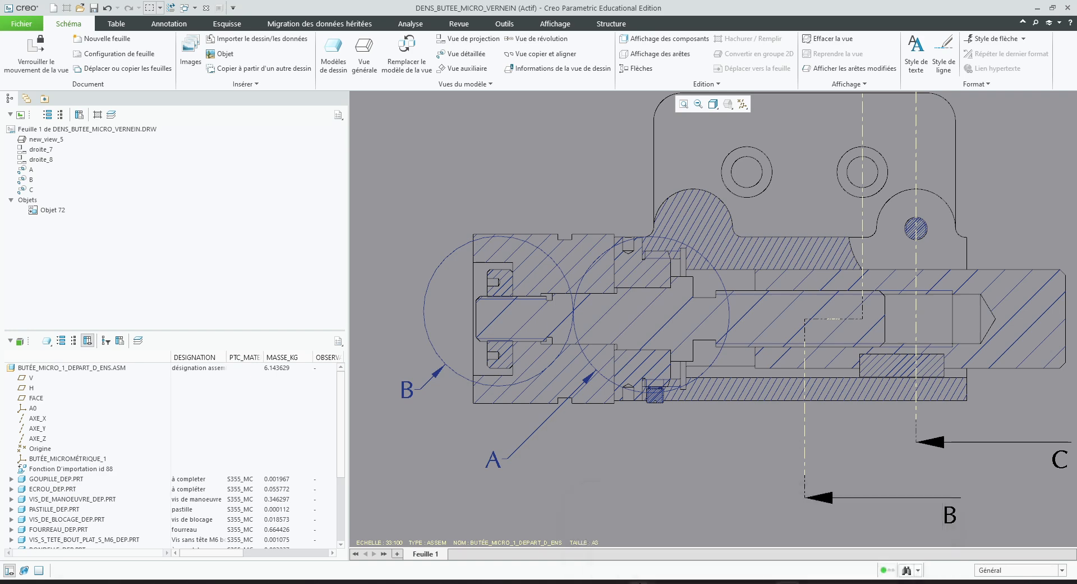
Switch to correction_butee_micro.pdf in Adobe Acrobat Pro to check the reference hatching, and return to the Creo drawing
left_click(812, 582)
left_click(895, 535)
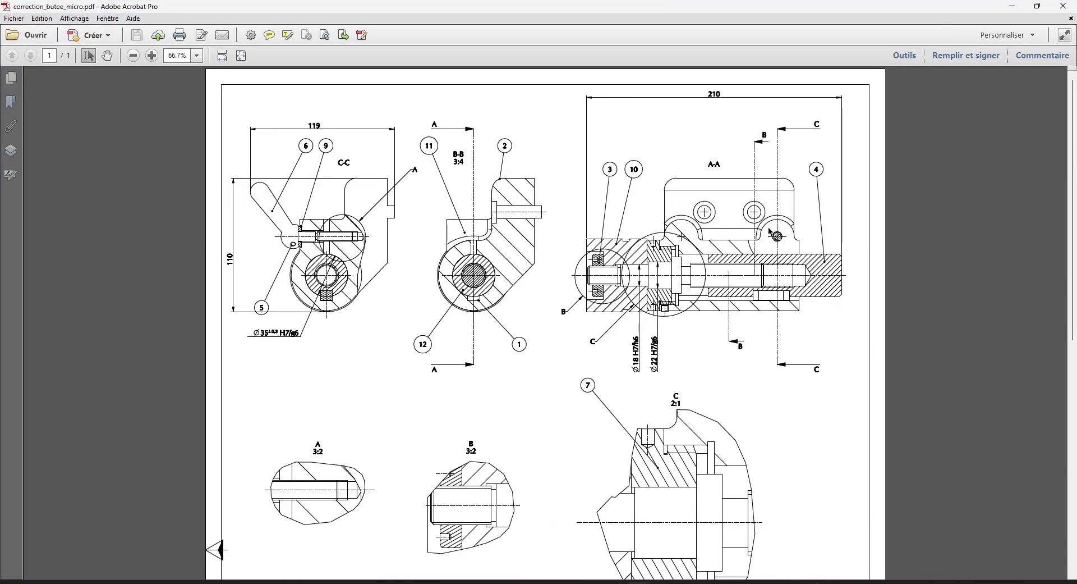
left_click(1012, 6)
scroll(727, 270, "up", 2)
scroll(727, 270, "down", 2)
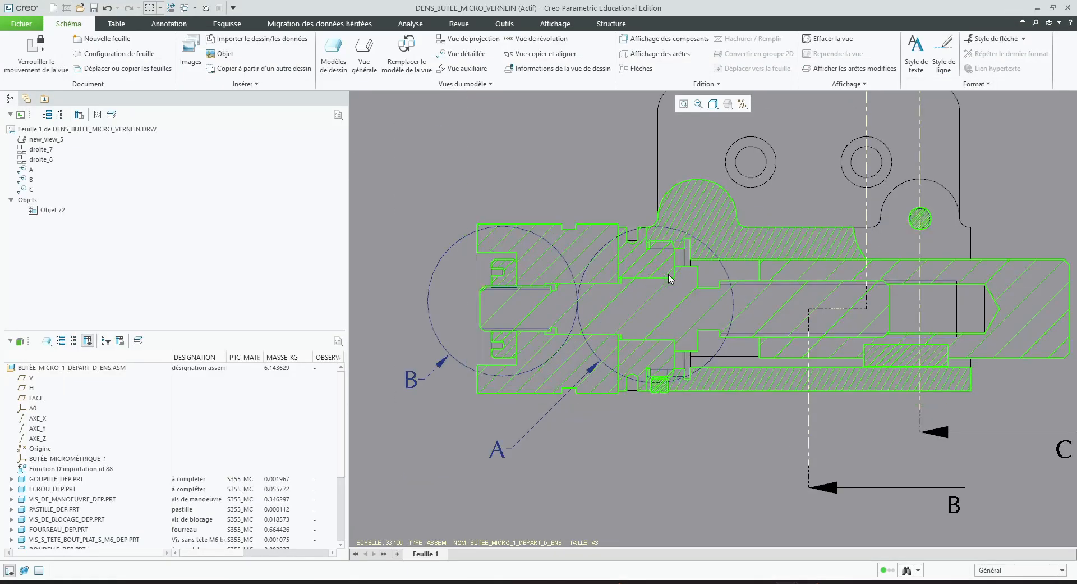
Copy the body's hatching from section A-A onto the body in section B-B
scroll(752, 258, "up", 2)
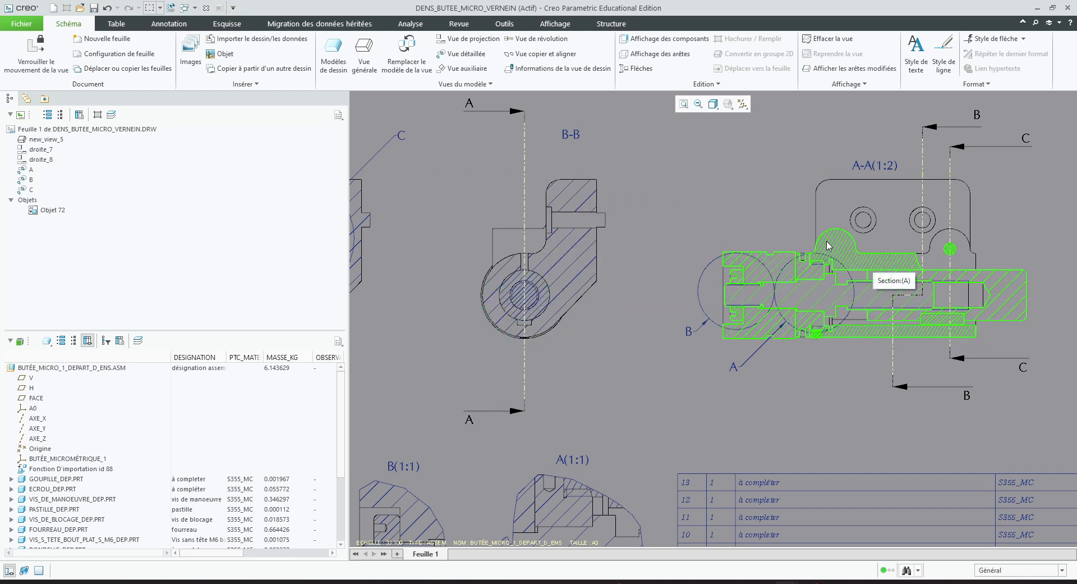
double_click(590, 257)
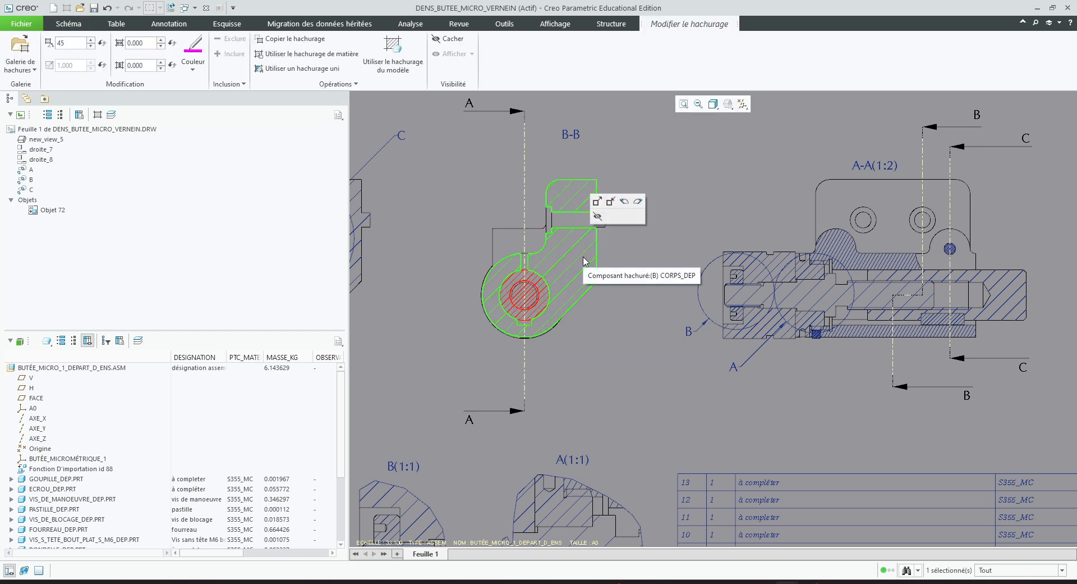
left_click(585, 261)
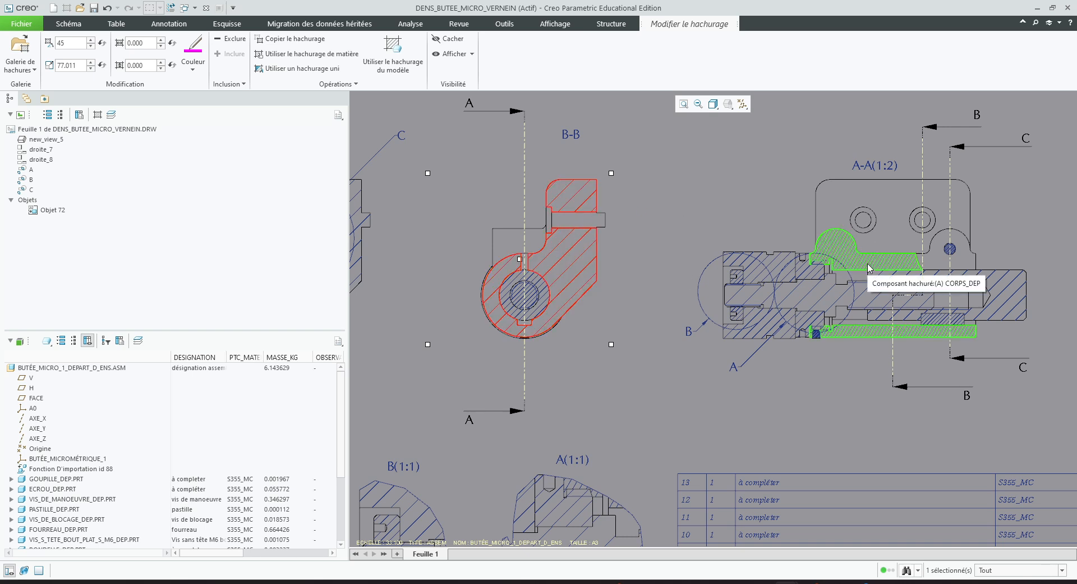
left_click(294, 41)
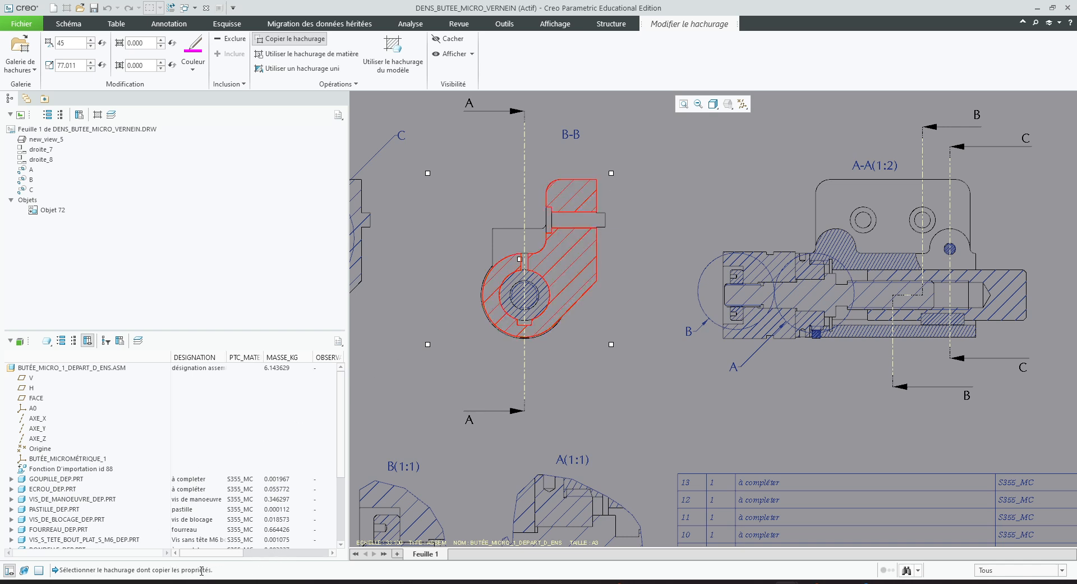
left_click(853, 259)
scroll(853, 260, "down", 3)
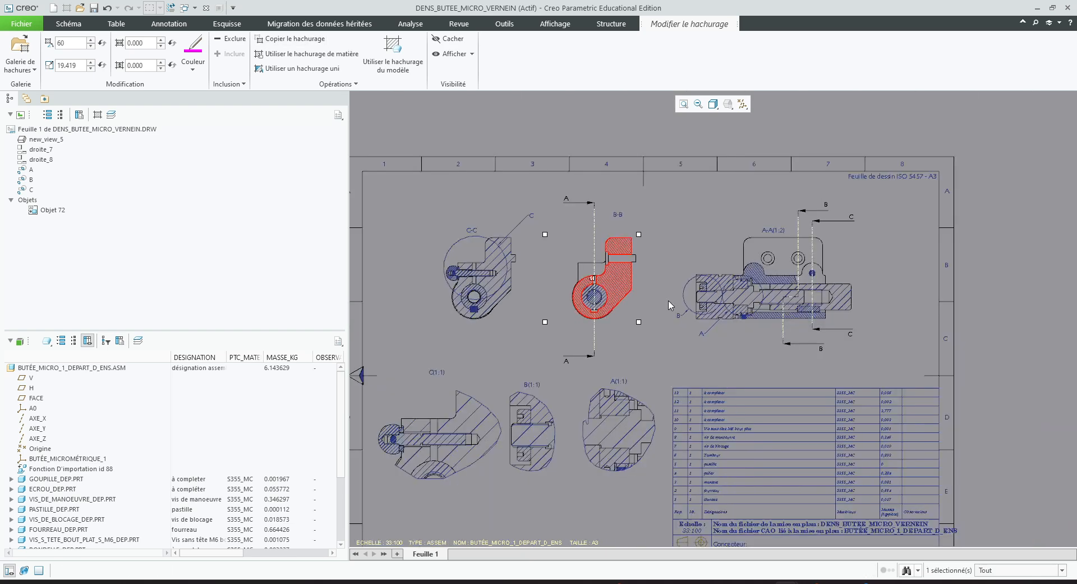
Copy the body's hatching from section A-A onto the body in section C-C
scroll(512, 273, "up", 4)
left_click(507, 282)
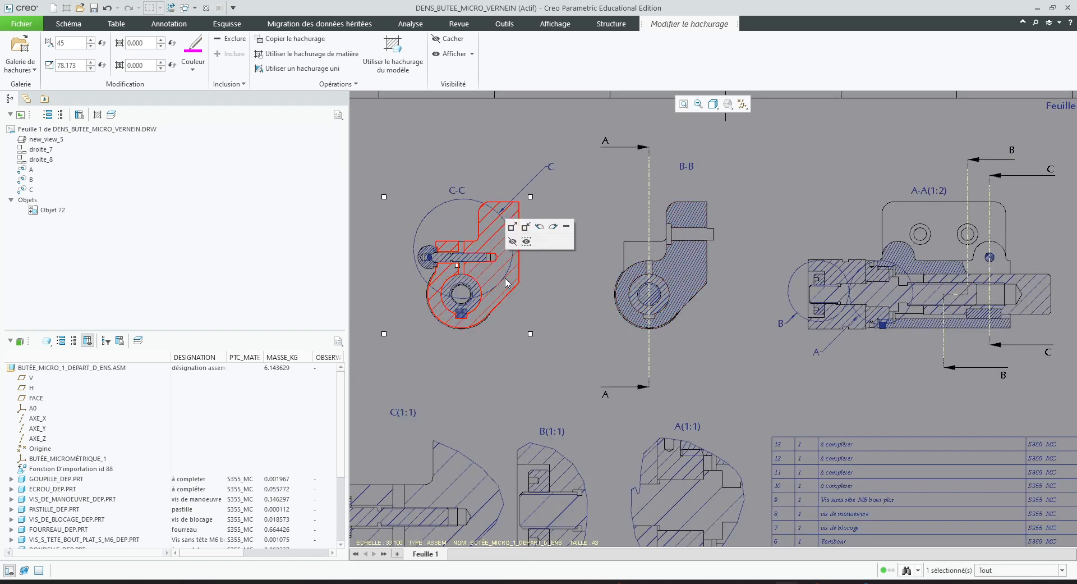
scroll(507, 282, "up", 2)
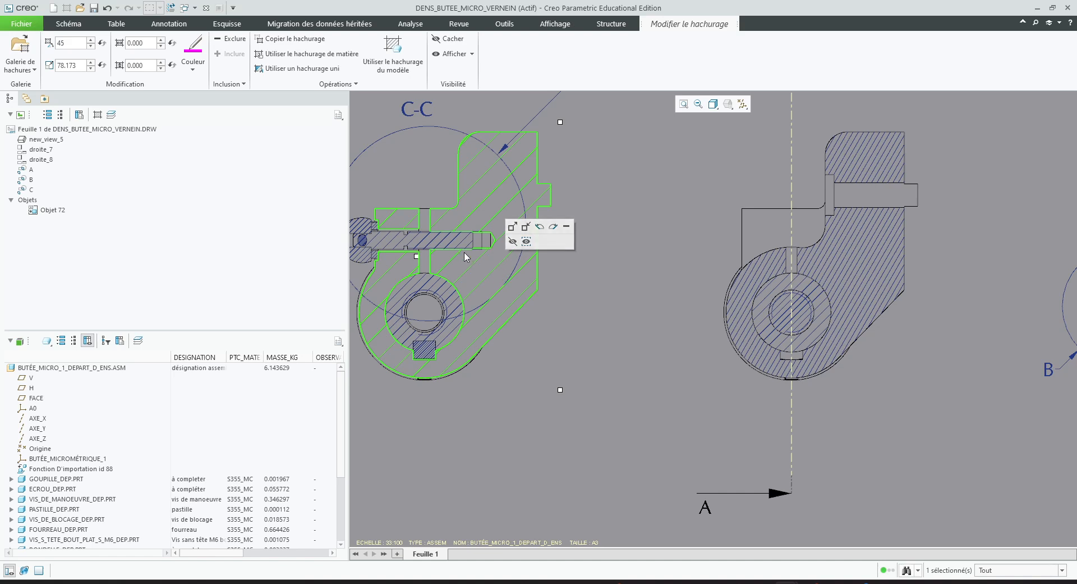
scroll(476, 327, "down", 2)
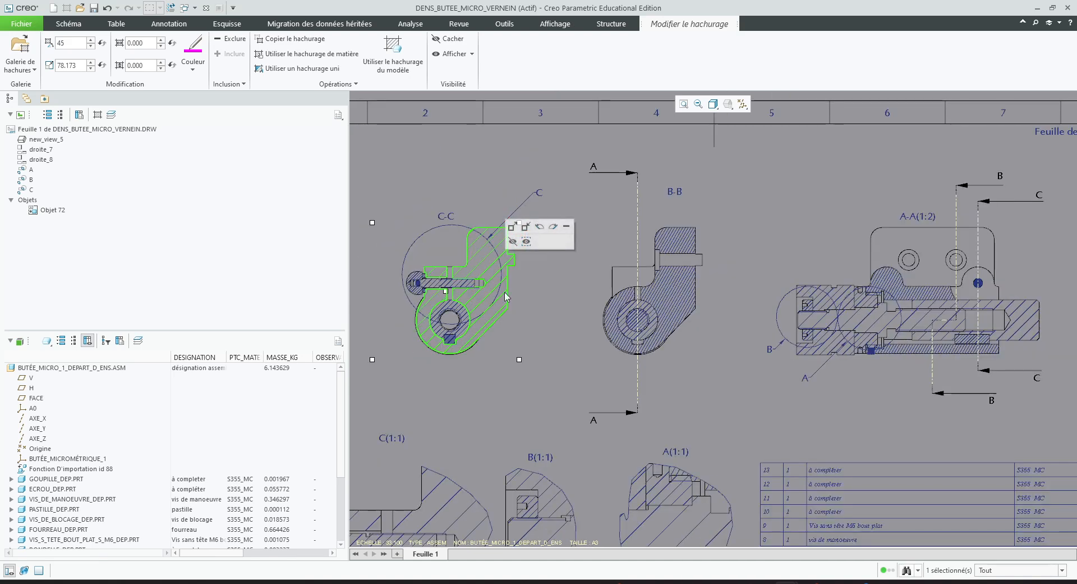
left_click(292, 38)
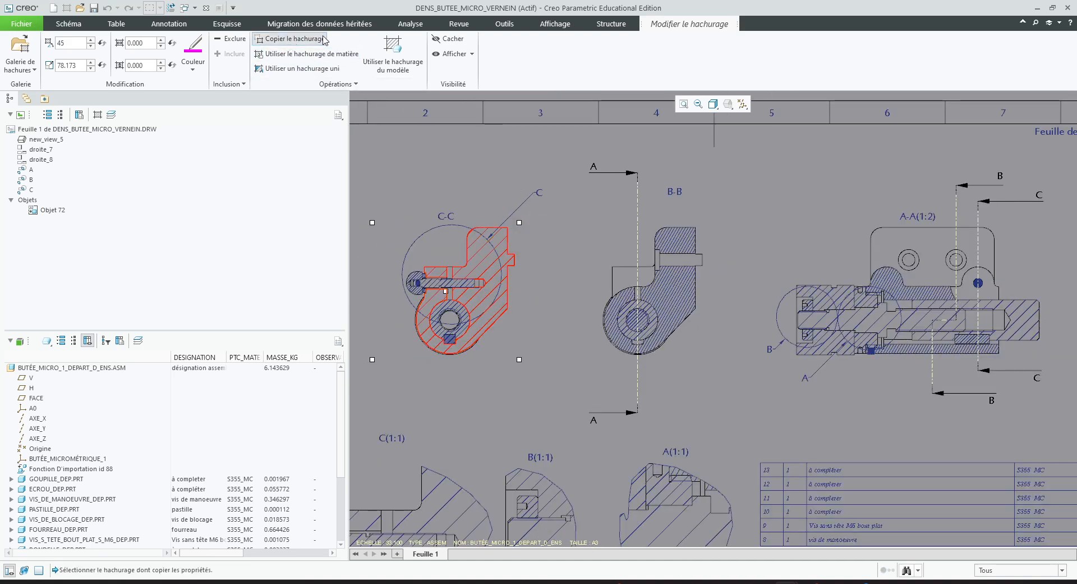
left_click(898, 297)
Examine the body's hatching across the detail views and sections C-C, B-B and A-A, and leave hatch editing
scroll(543, 335, "down", 2)
scroll(484, 438, "up", 4)
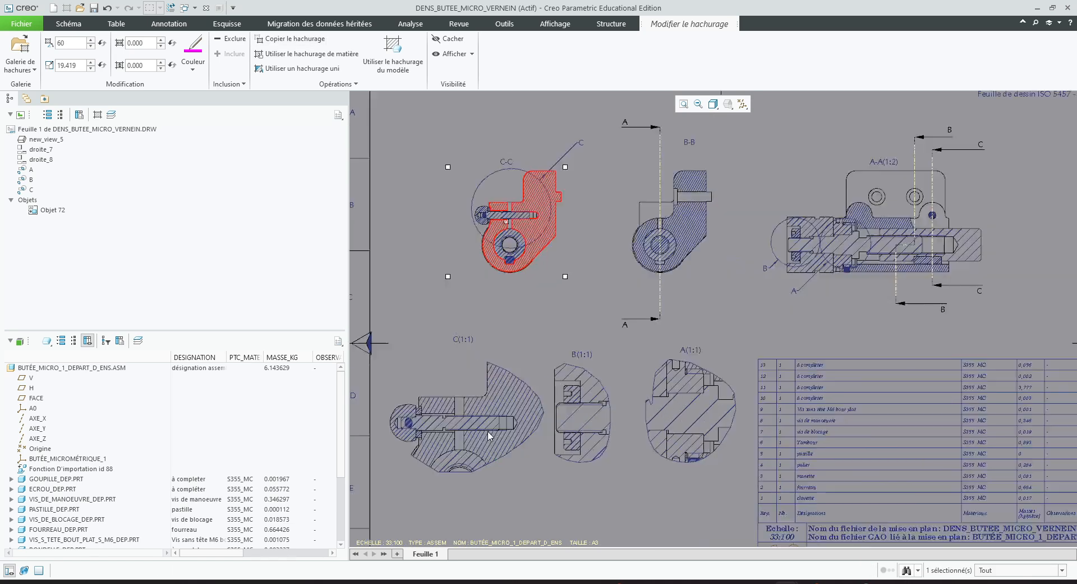
scroll(480, 414, "up", 2)
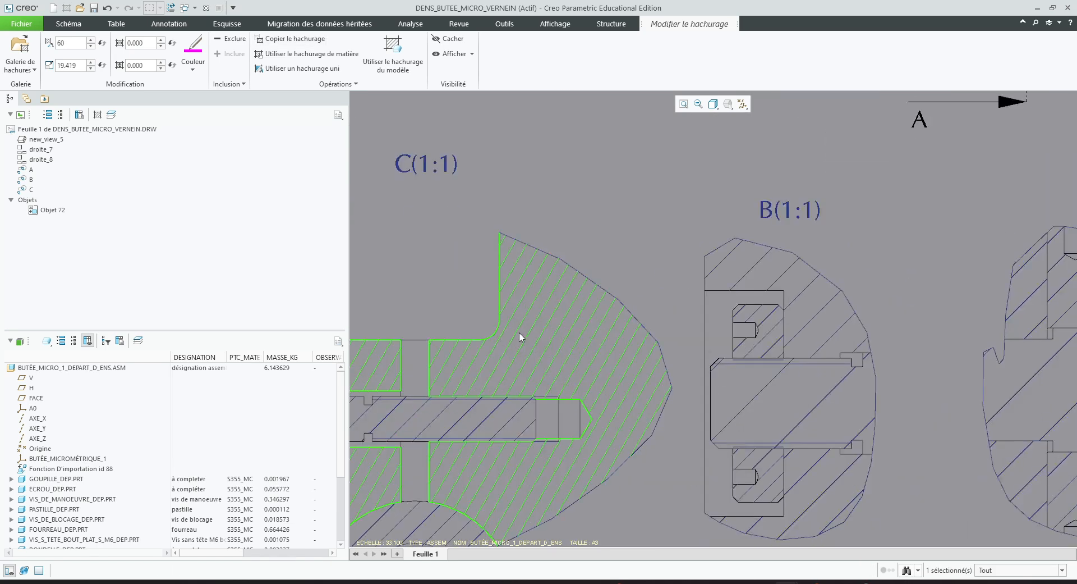
scroll(509, 345, "down", 4)
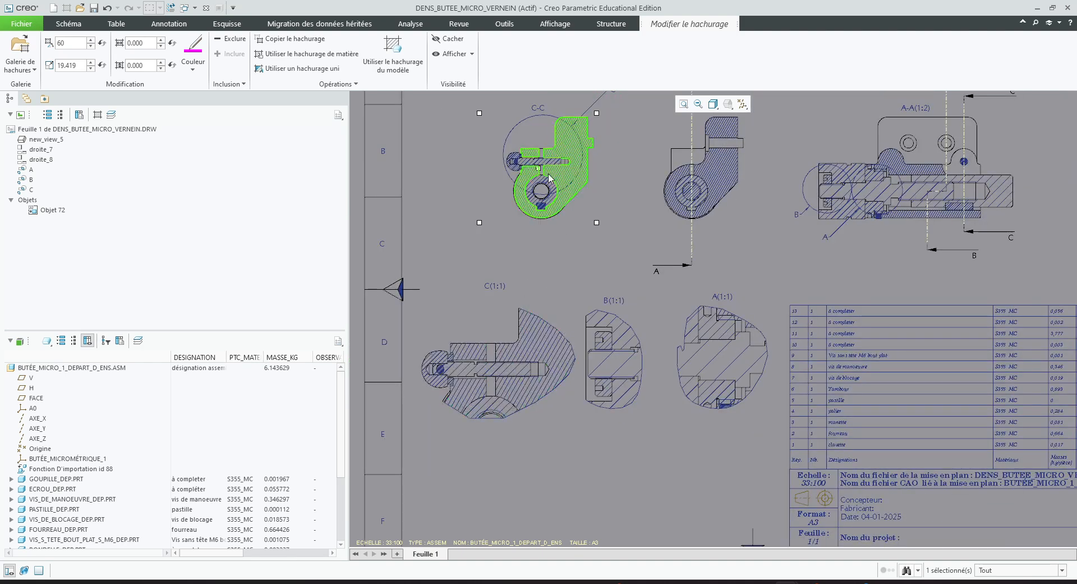
scroll(531, 201, "down", 4)
scroll(651, 208, "up", 2)
scroll(651, 211, "up", 3)
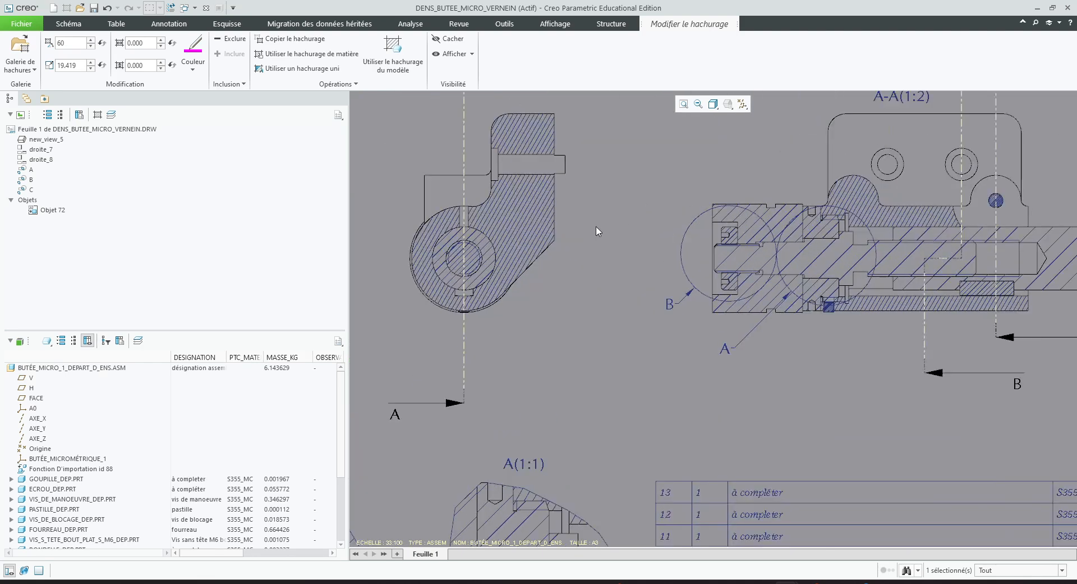
scroll(599, 259, "up", 1)
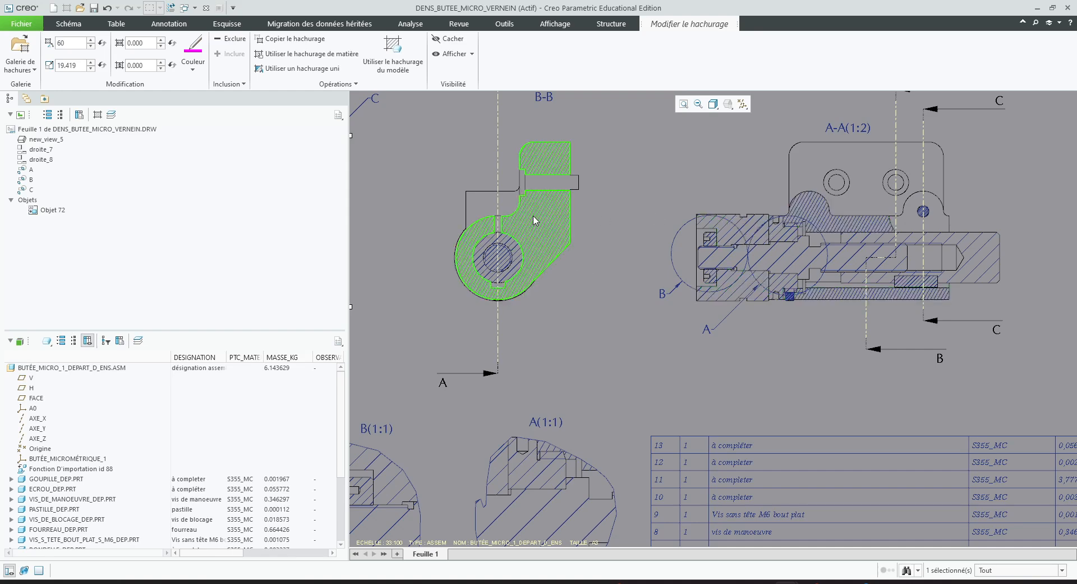
scroll(502, 228, "down", 1)
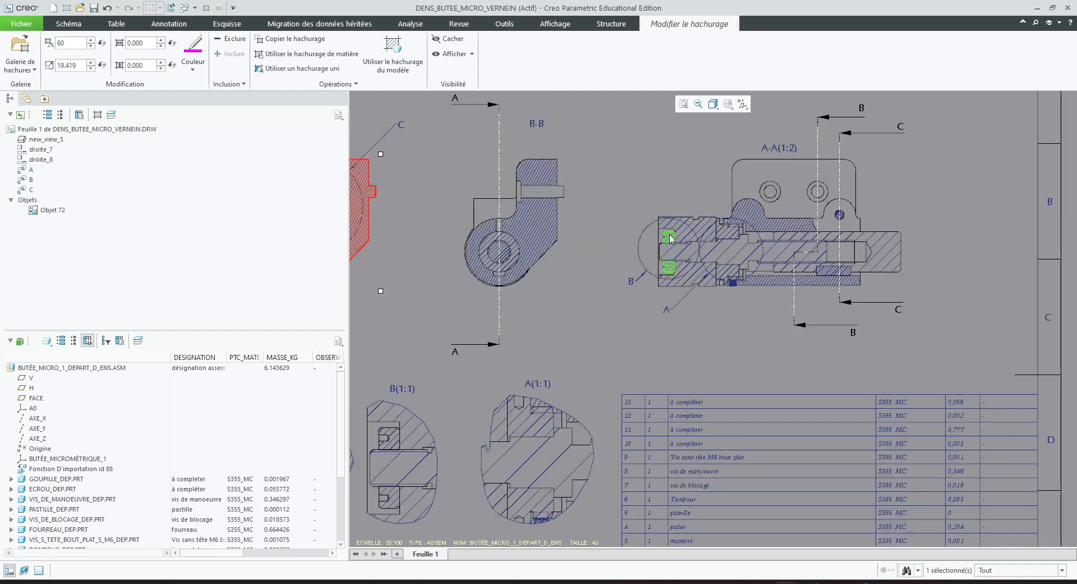
left_click(626, 215)
Double the hatch scale of the hollow sliding sleeve in section A-A to 130.618 and finish the hatch edit
scroll(854, 240, "up", 3)
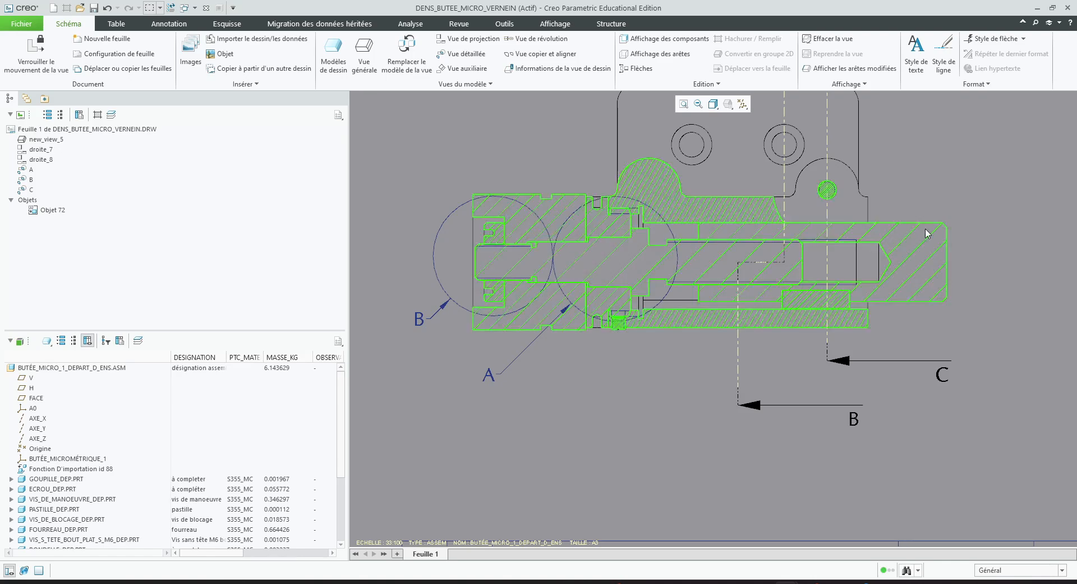
double_click(934, 256)
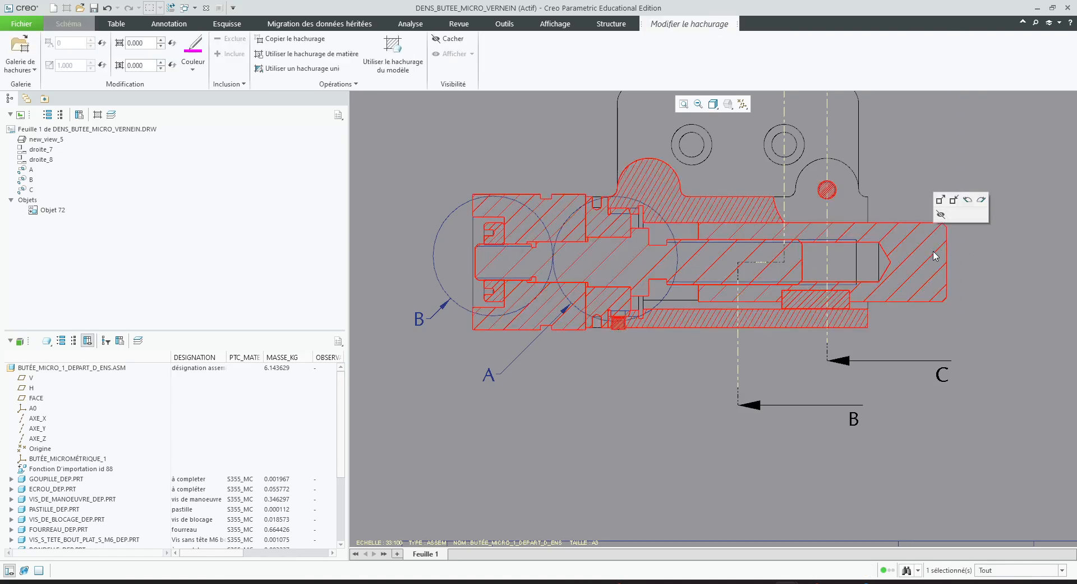
left_click(918, 289)
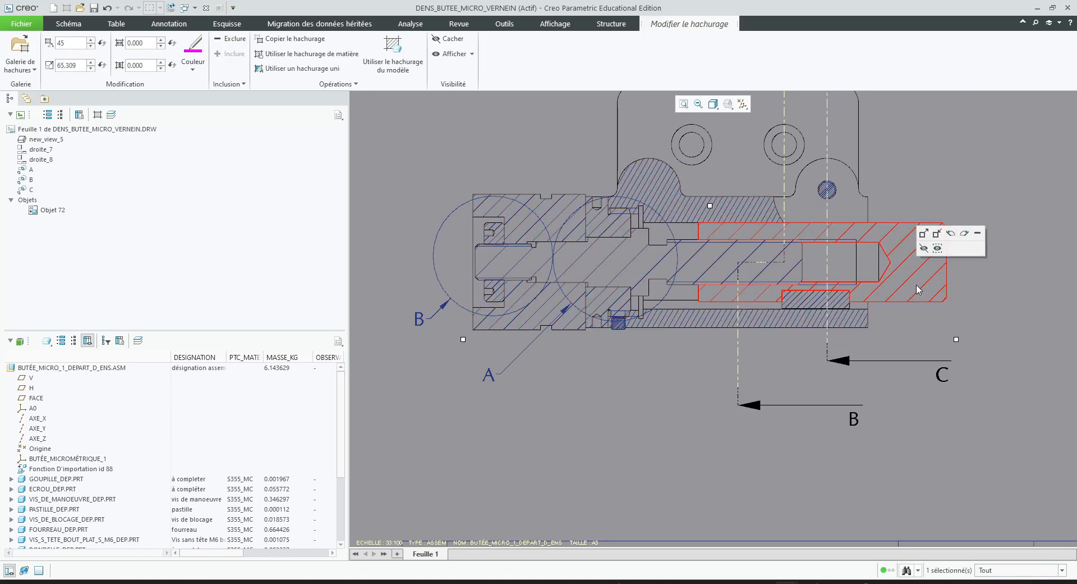
left_click(925, 233)
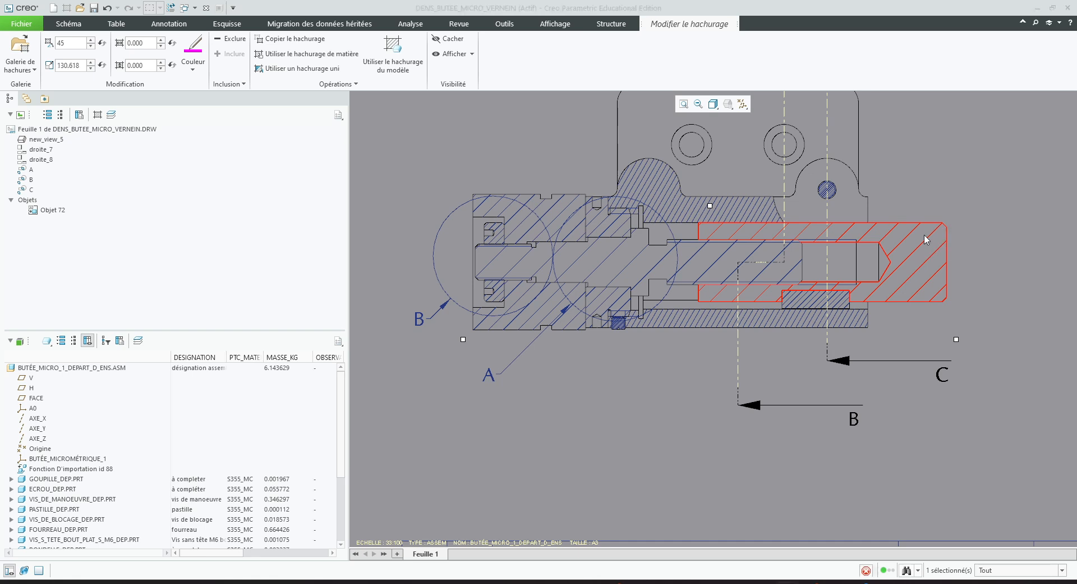
scroll(845, 270, "down", 3)
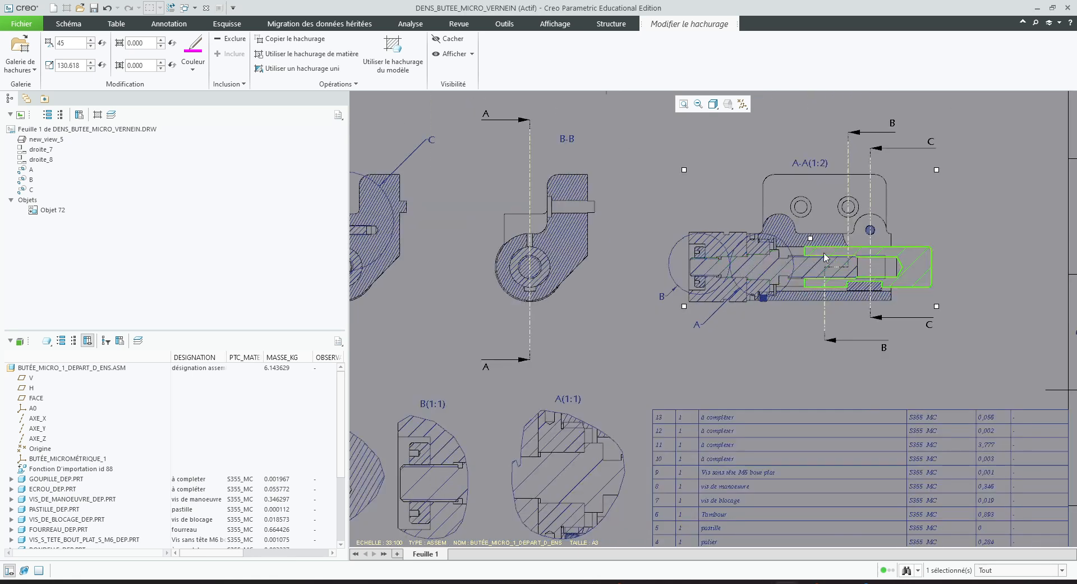
left_click(1006, 256)
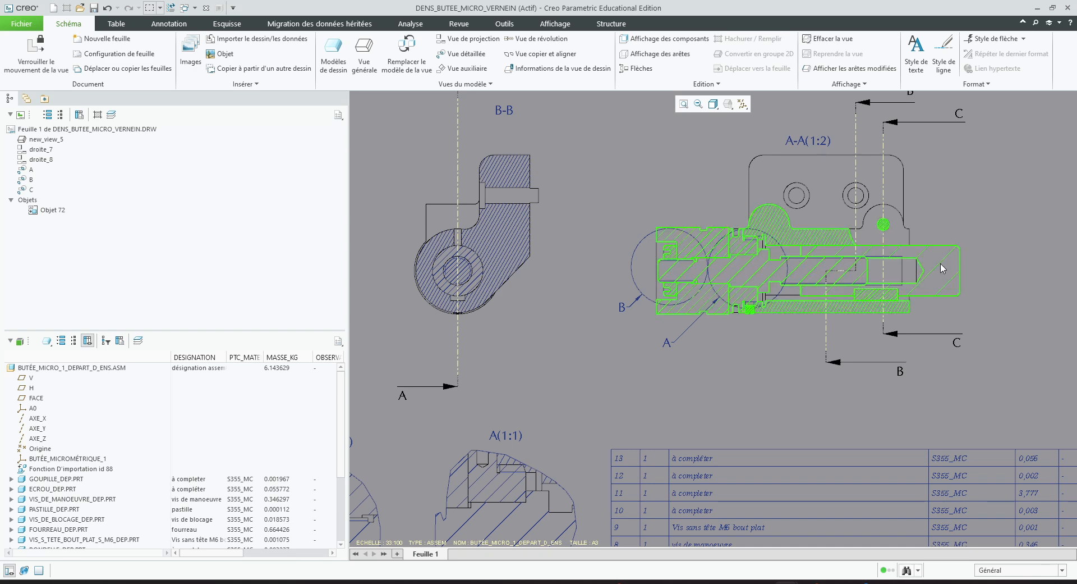
Copy the hollow sleeve's hatching from section A-A onto its ring-shaped section in view B-B
left_click(480, 285)
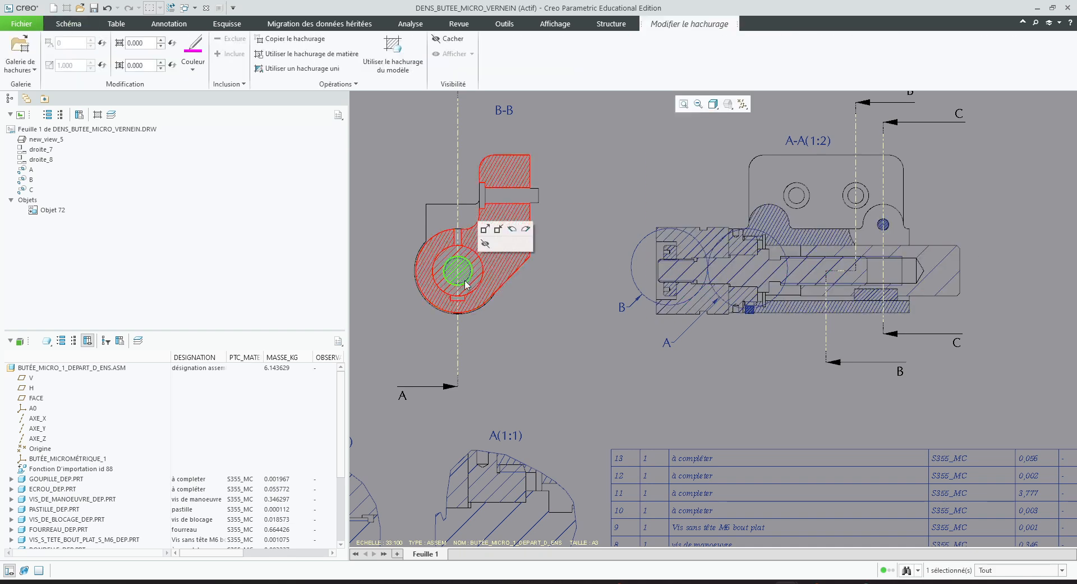
scroll(483, 287, "up", 5)
left_click(499, 295)
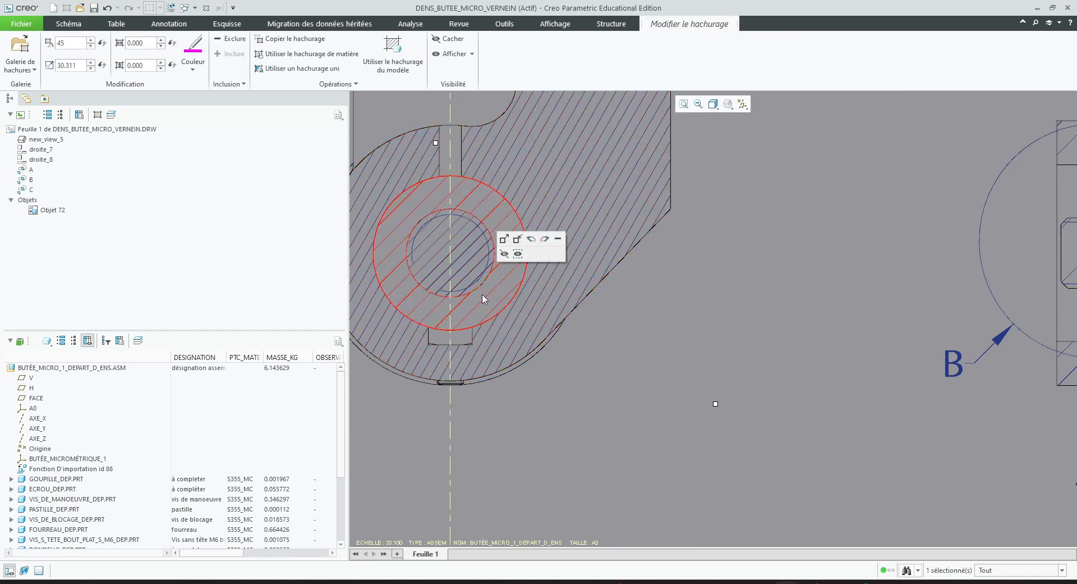
scroll(374, 303, "down", 5)
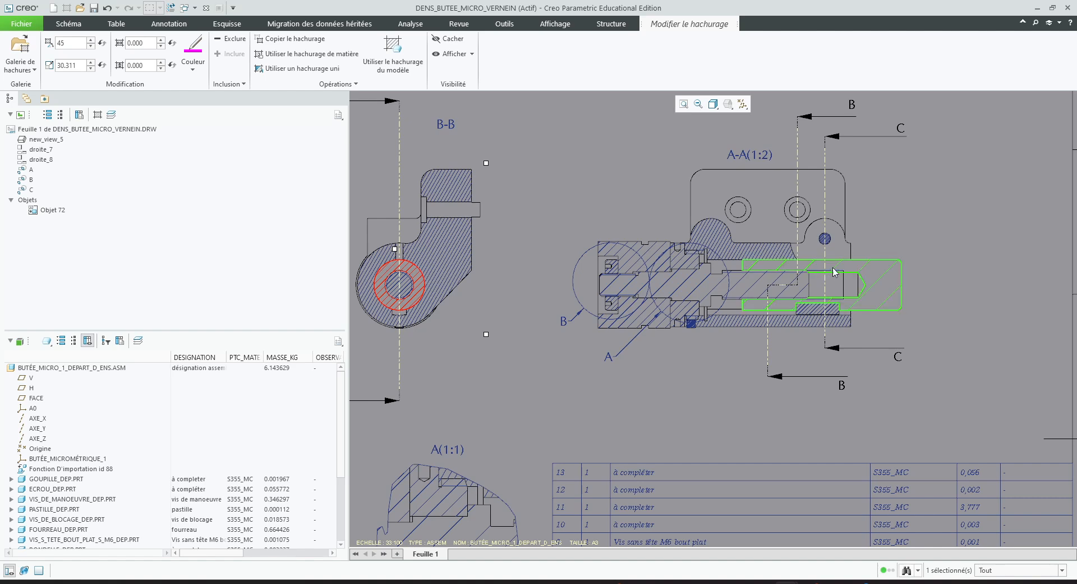
left_click(297, 42)
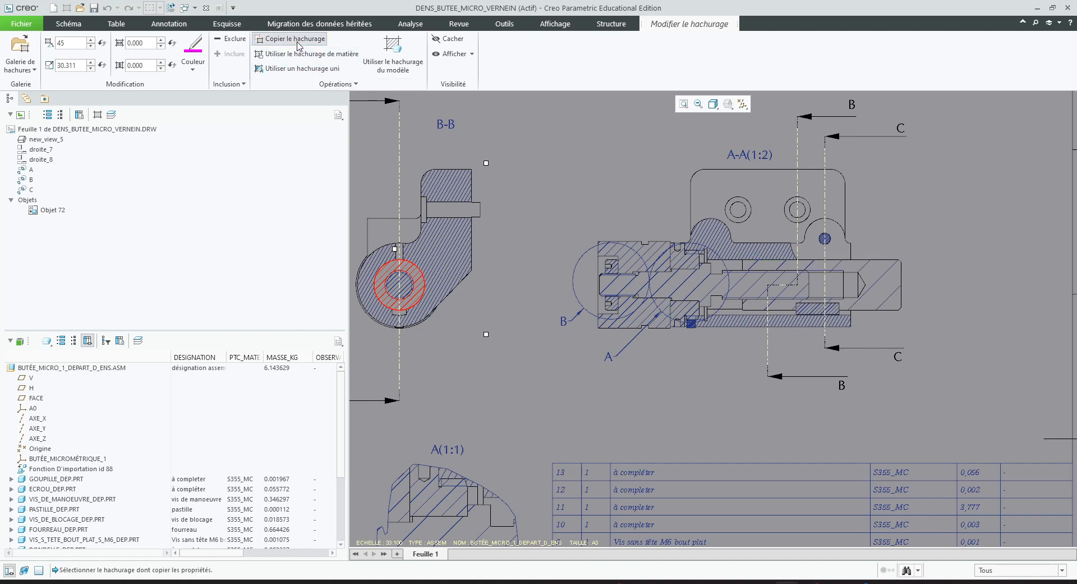
left_click(873, 281)
scroll(550, 281, "down", 4)
scroll(443, 308, "up", 7)
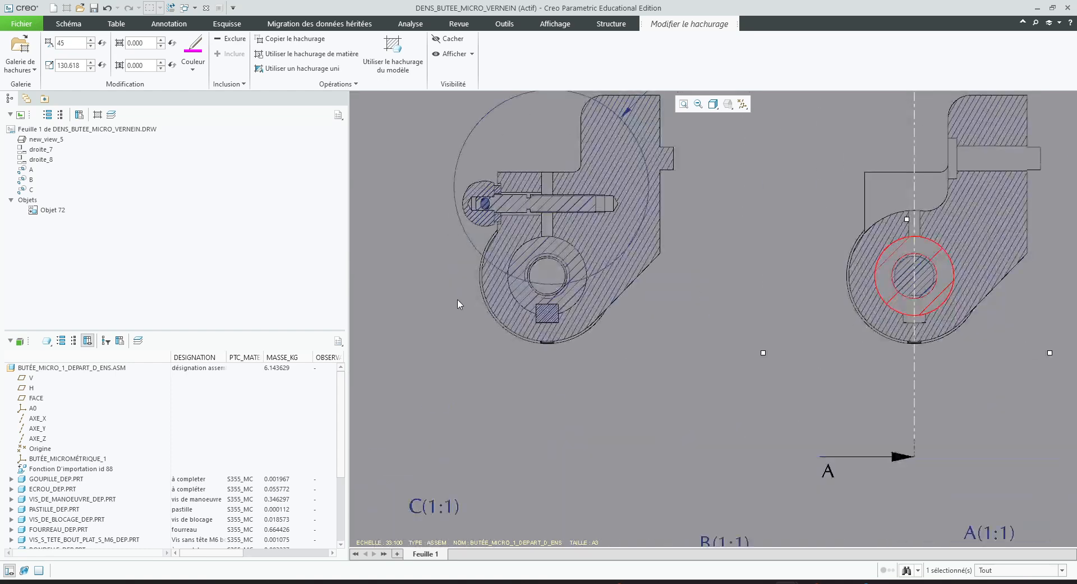
Copy the hollow sleeve's hatching from section A-A onto its ring-shaped section in view C-C, and finish the hatch edit
left_click(705, 334)
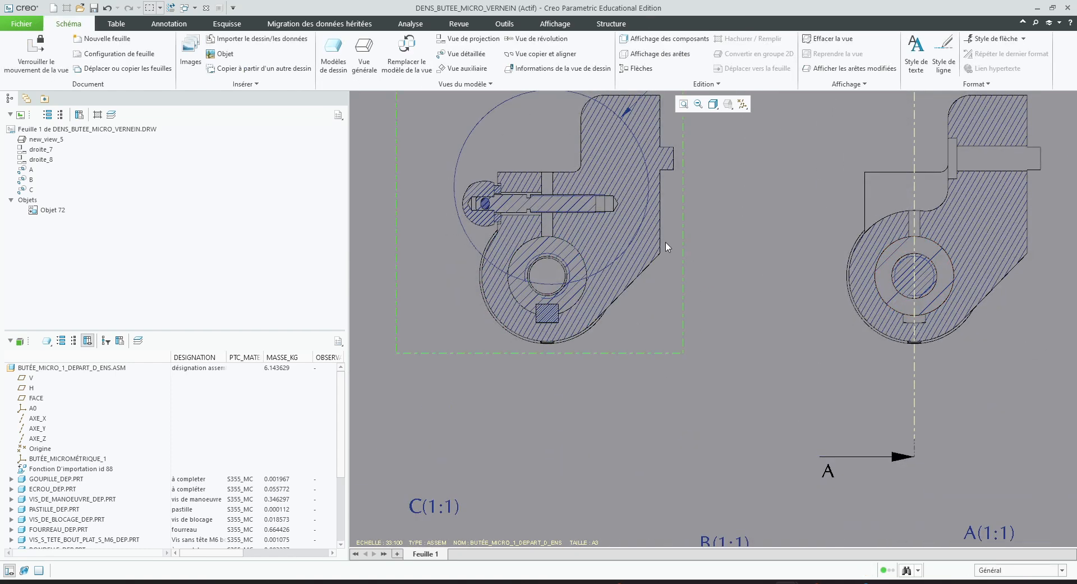
left_click(558, 254)
left_click(558, 251)
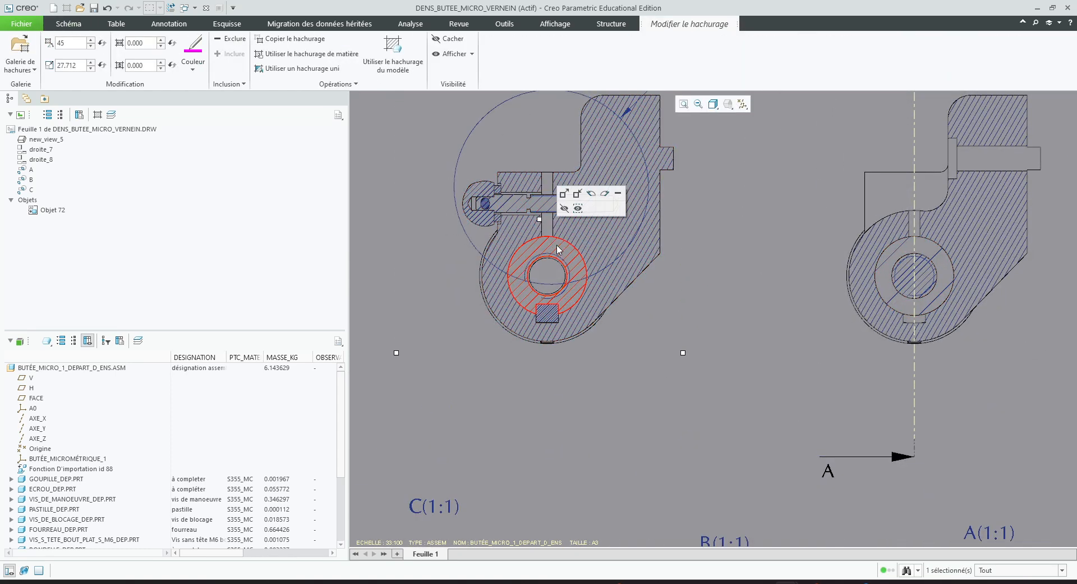
scroll(440, 295, "down", 5)
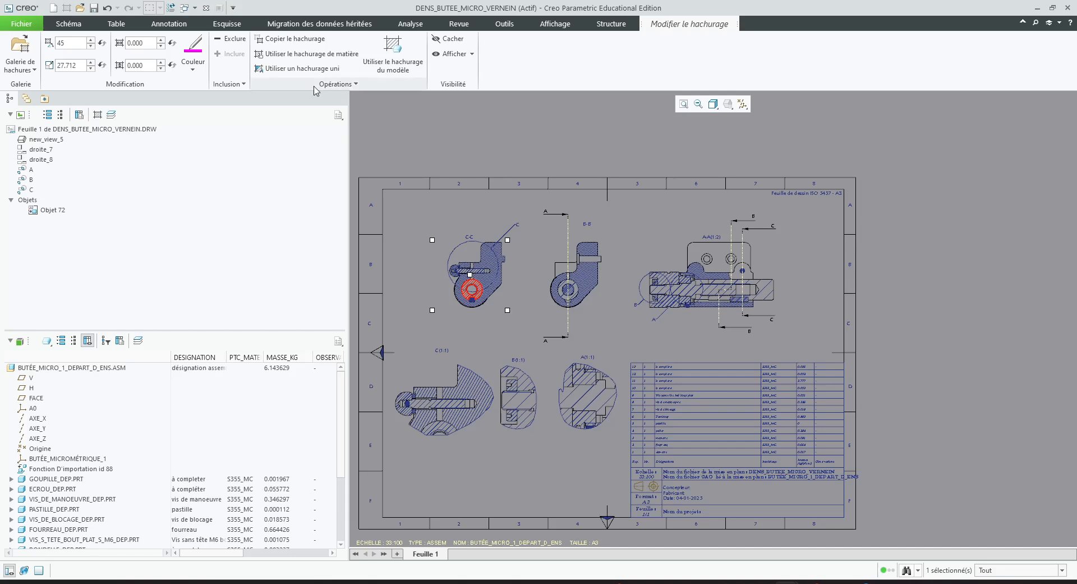
left_click(299, 39)
scroll(735, 294, "up", 3)
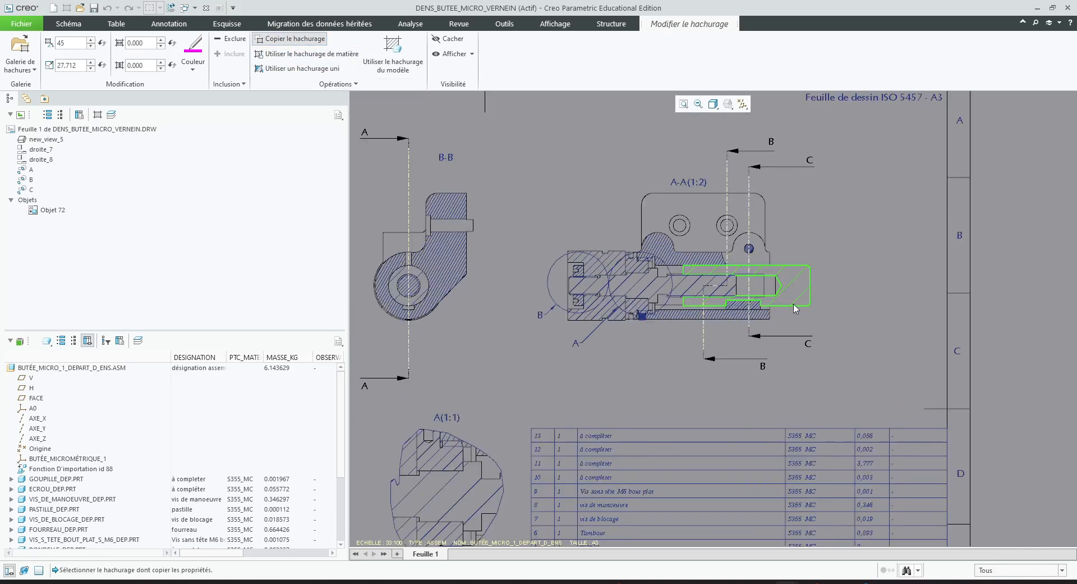
left_click(802, 299)
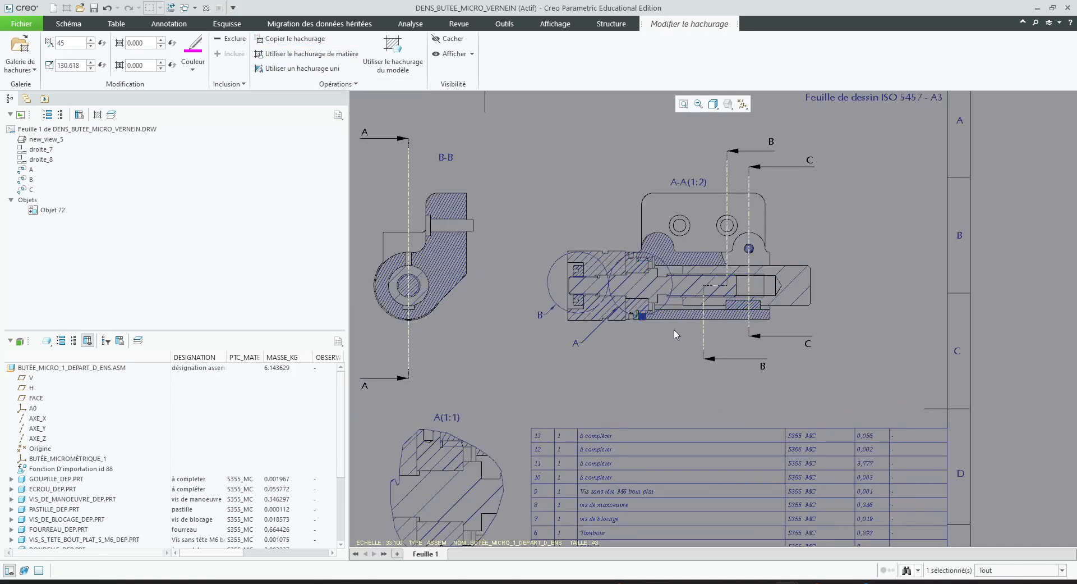
scroll(642, 394, "down", 3)
middle_click(488, 382)
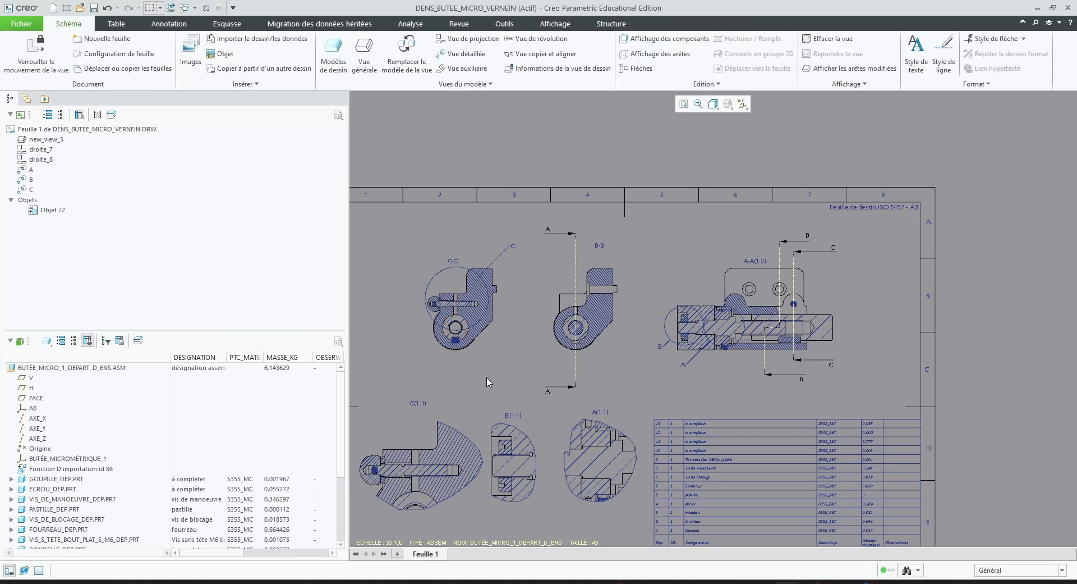
Double the hatch scale of the bearing ring between drum and body in section A-A to 69.422
scroll(492, 492, "up", 2)
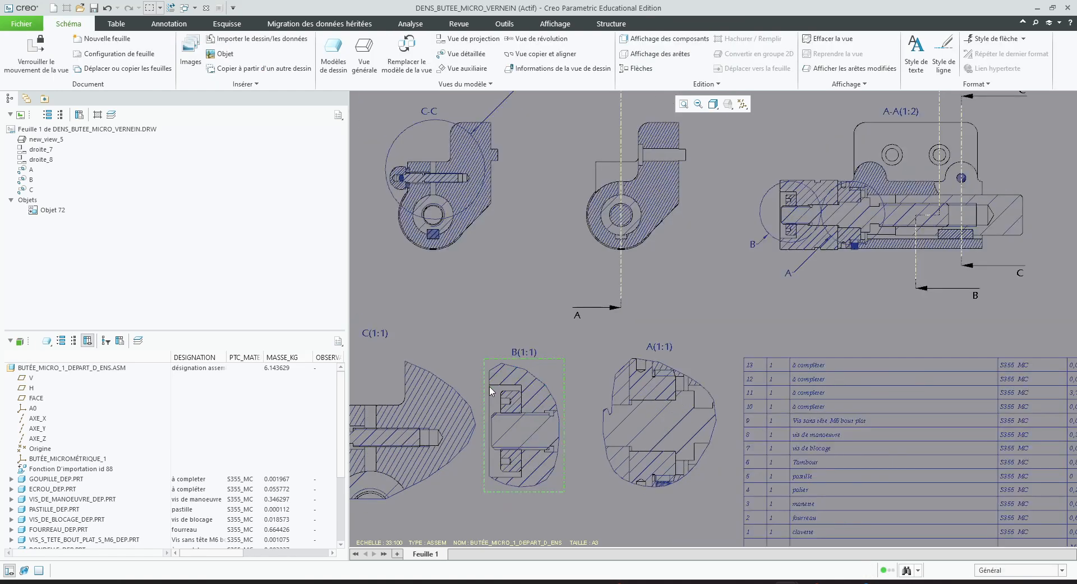
scroll(599, 386, "down", 1)
scroll(534, 337, "down", 2)
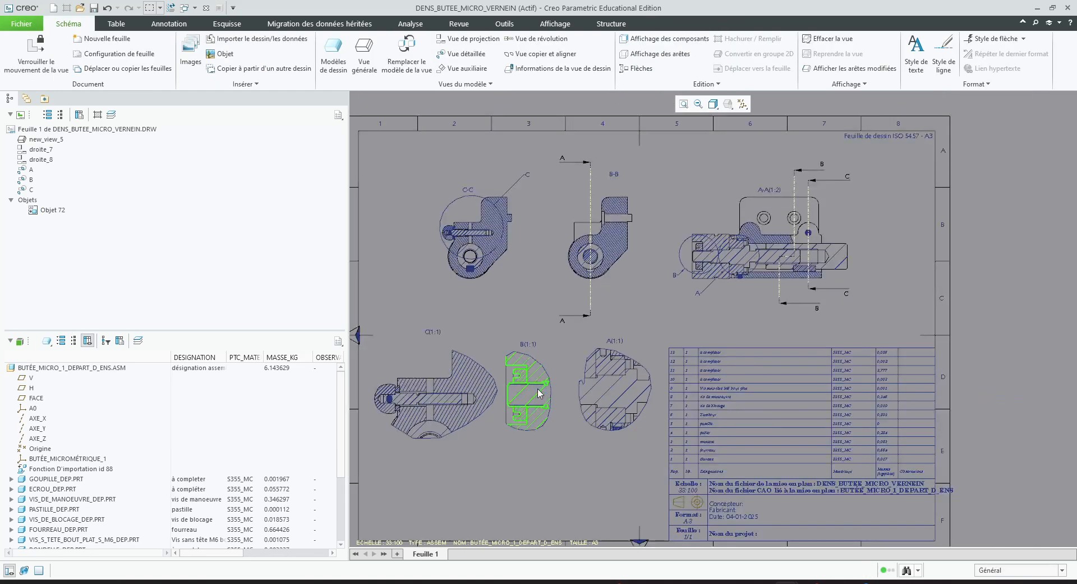
scroll(637, 392, "up", 2)
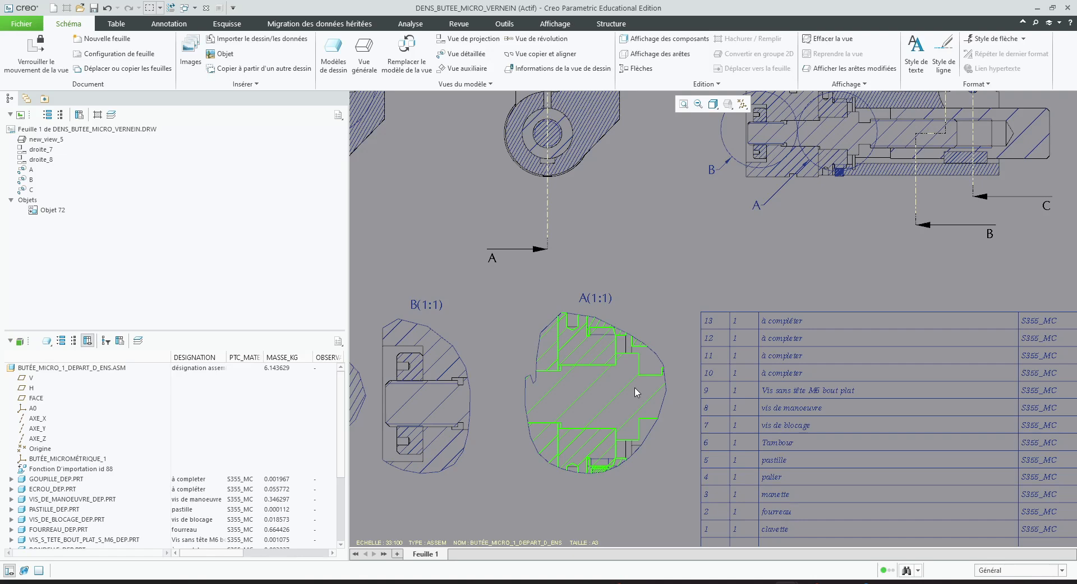
scroll(637, 392, "down", 2)
scroll(673, 213, "up", 2)
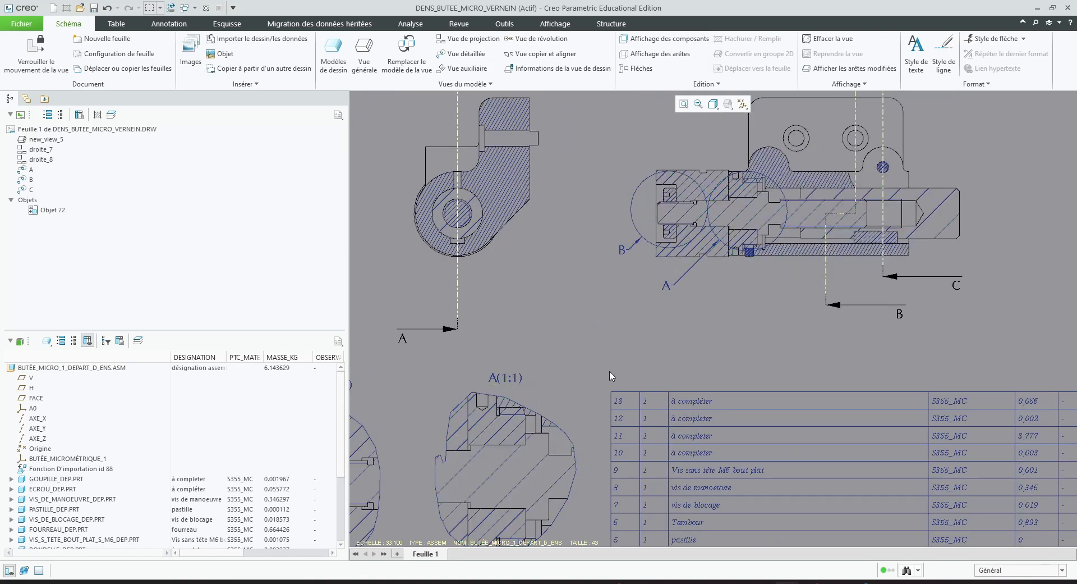
double_click(752, 183)
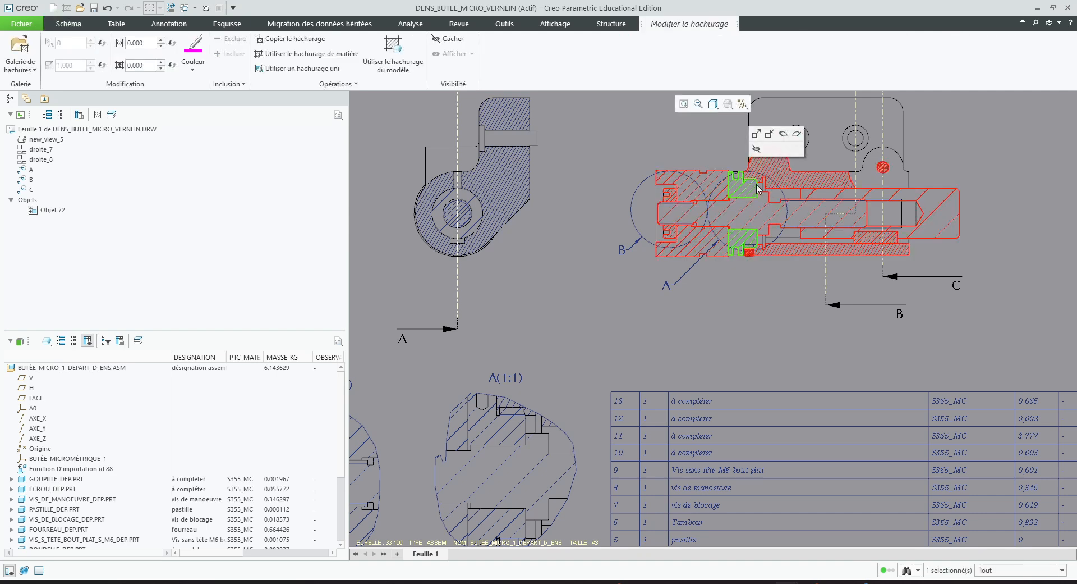
left_click(761, 138)
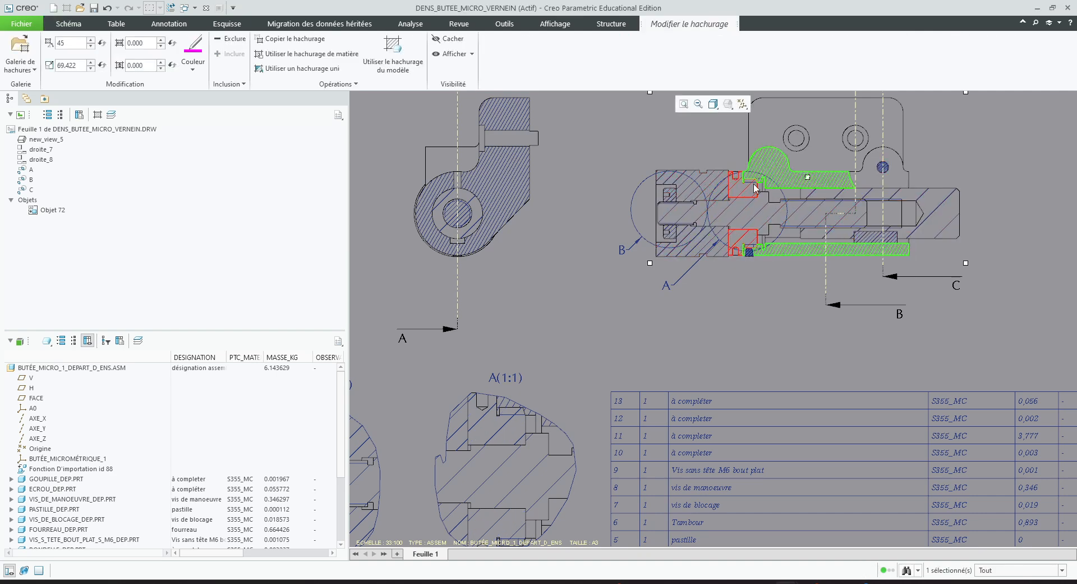
left_click(689, 340)
Halve the bearing ring's hatch scale in section A-A to 34.711 and finish the hatch edit
scroll(689, 340, "up", 1)
scroll(688, 340, "up", 2)
scroll(606, 385, "down", 2)
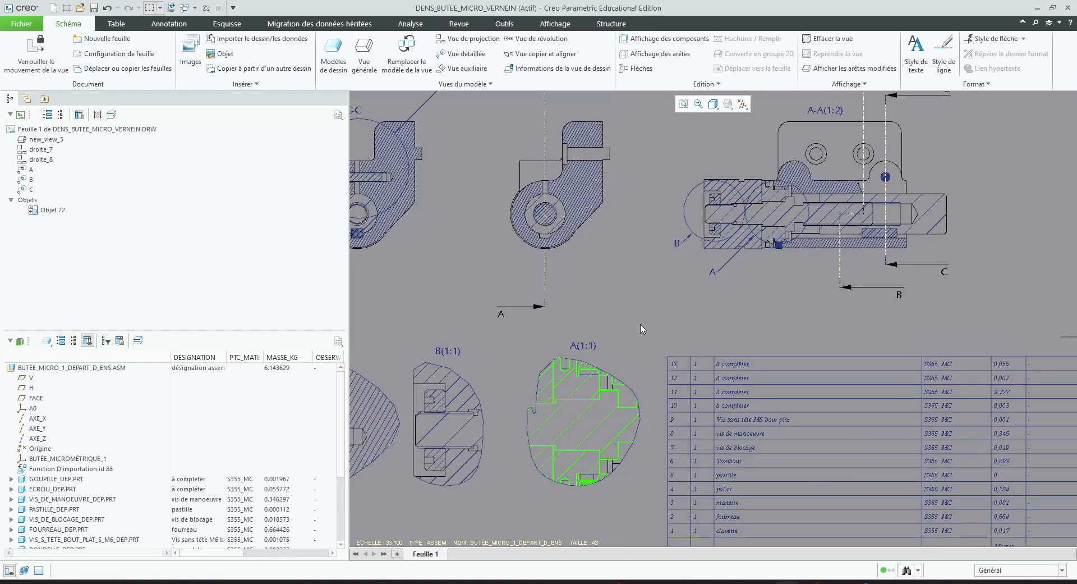
left_click(775, 197)
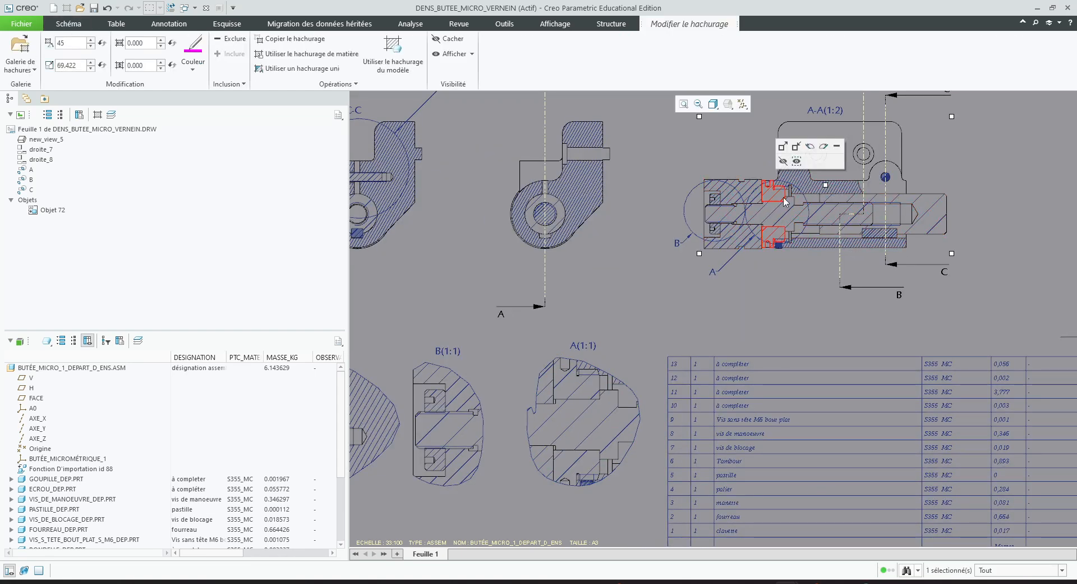
left_click(796, 146)
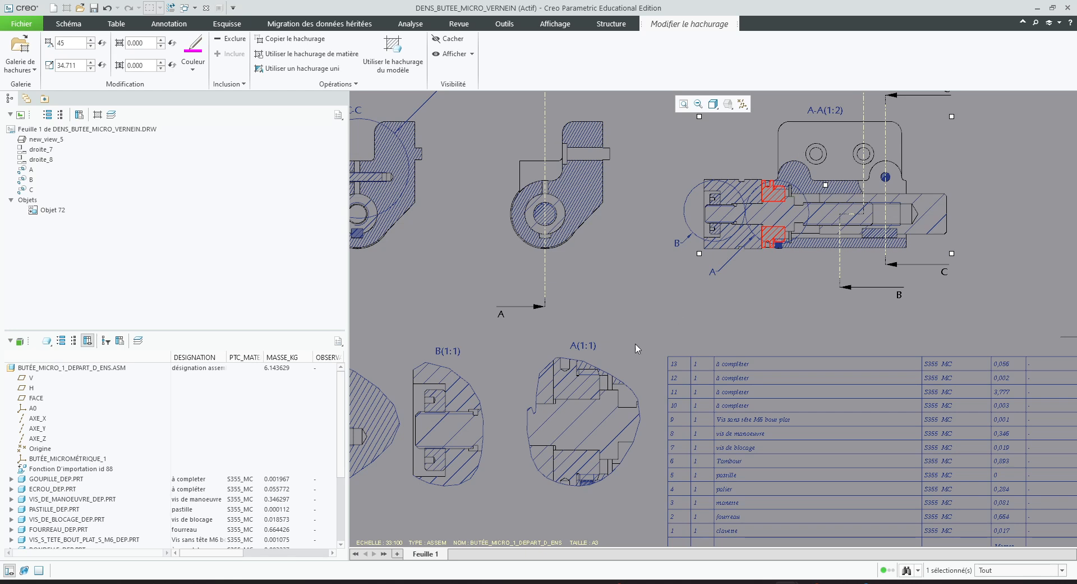
left_click(669, 310)
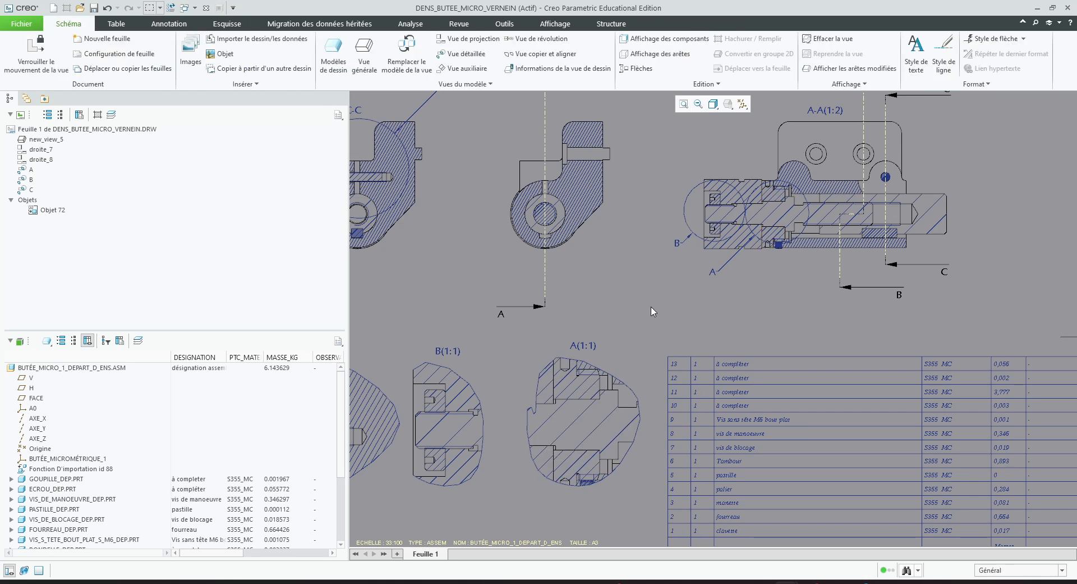
Switch to correction_butee_micro.pdf in Adobe Acrobat and examine which parts are hatched in sections A-A, B-B and C-C
double_click(826, 195)
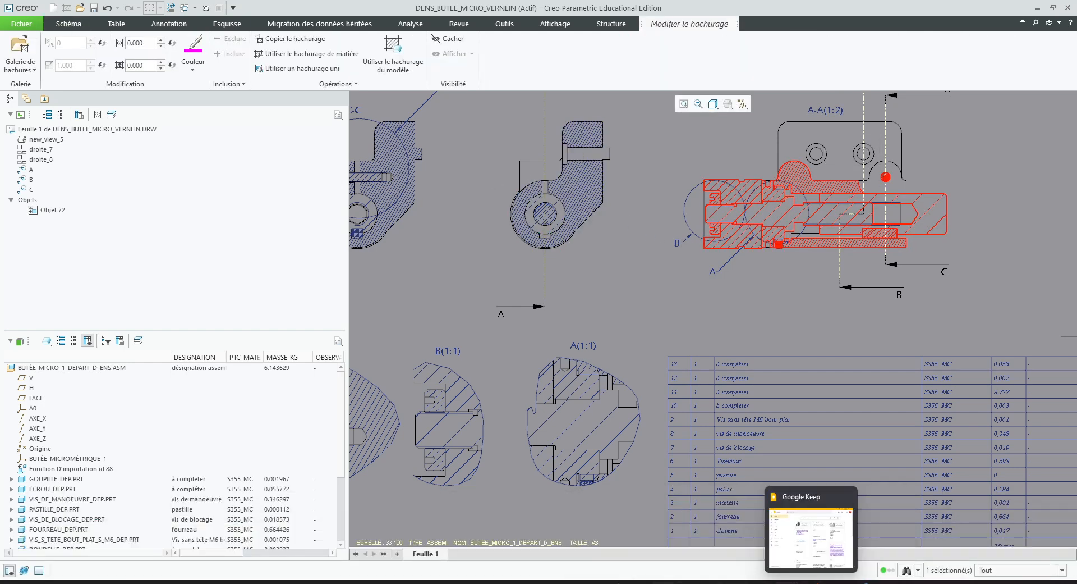
left_click(898, 541)
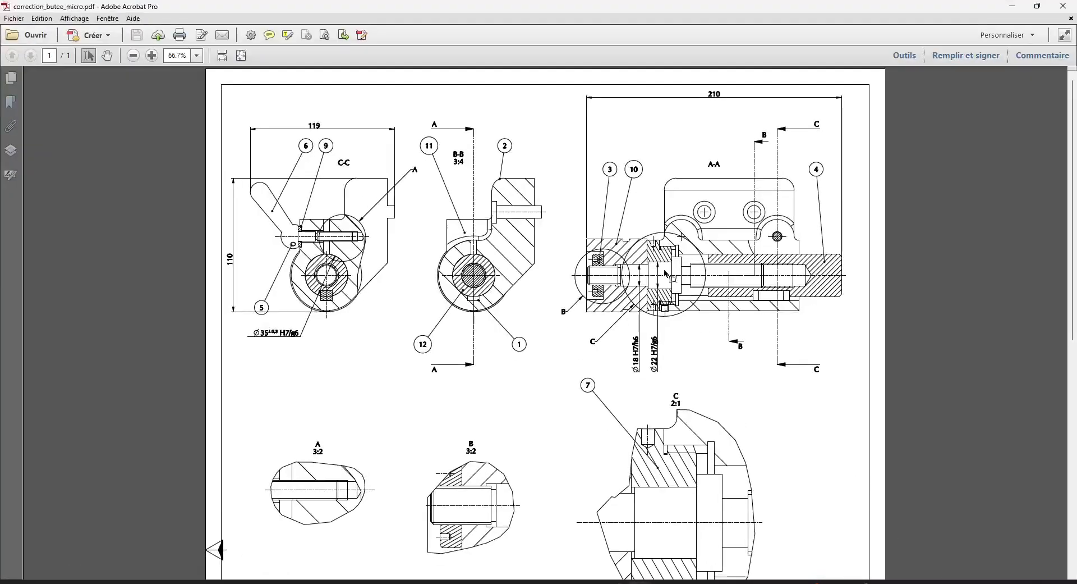
scroll(728, 285, "up", 1, "ctrl")
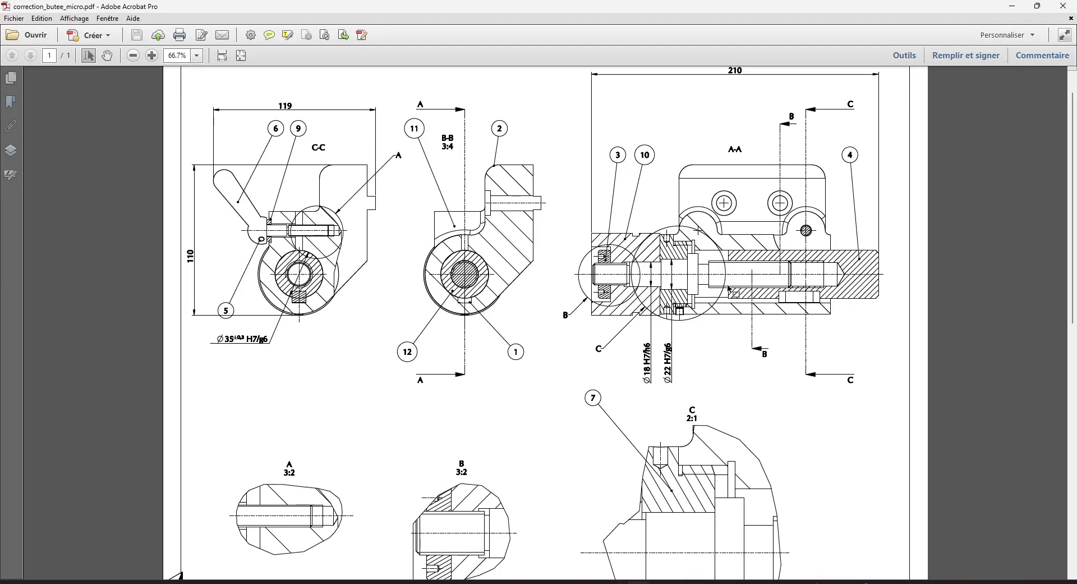
scroll(727, 288, "up", 3, "ctrl")
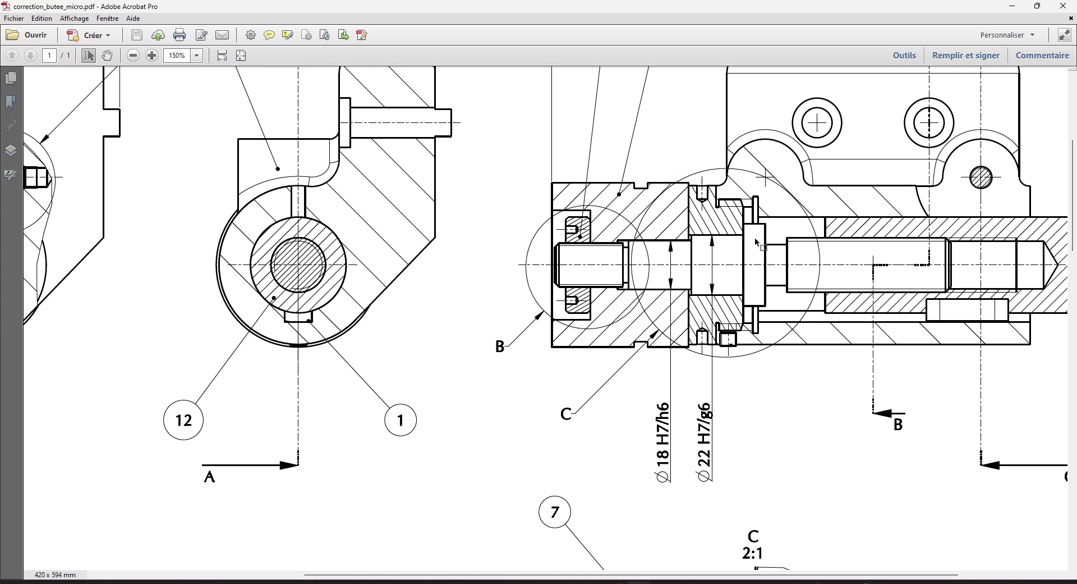
scroll(668, 271, "up", 5)
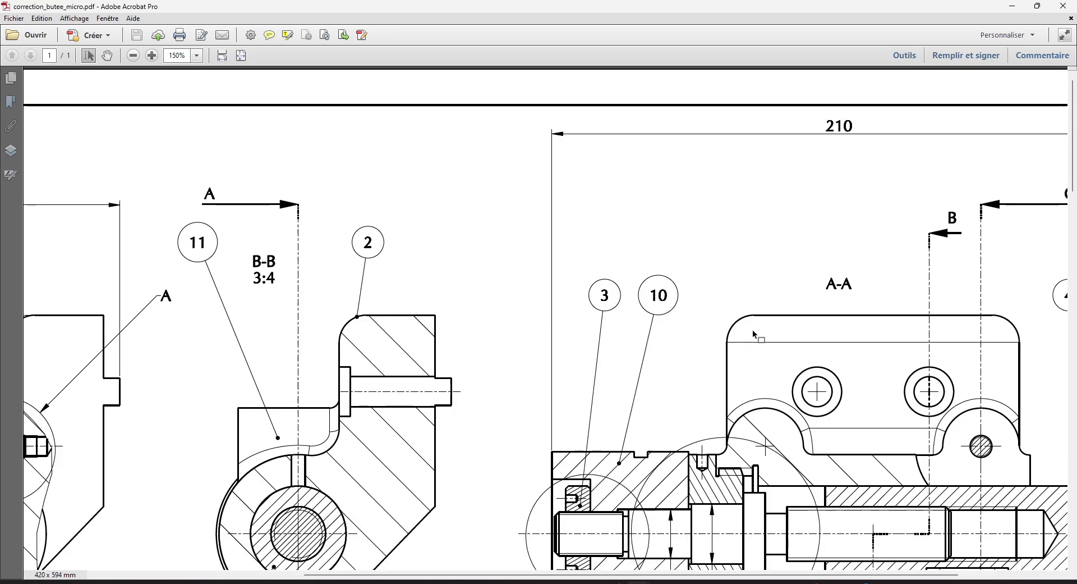
scroll(548, 338, "down", 5)
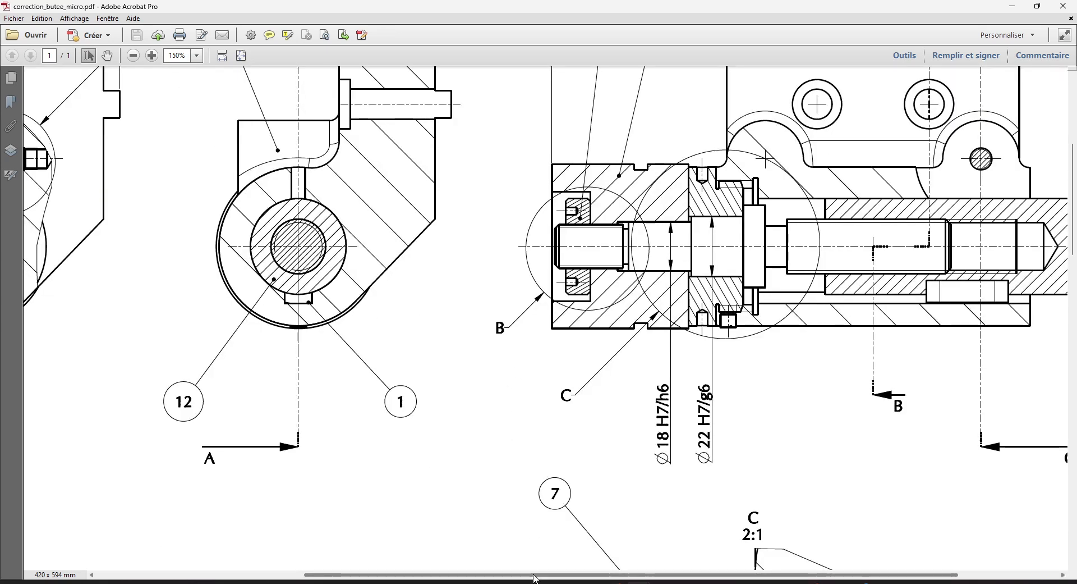
left_click_drag(534, 577, 327, 576)
scroll(257, 193, "up", 4)
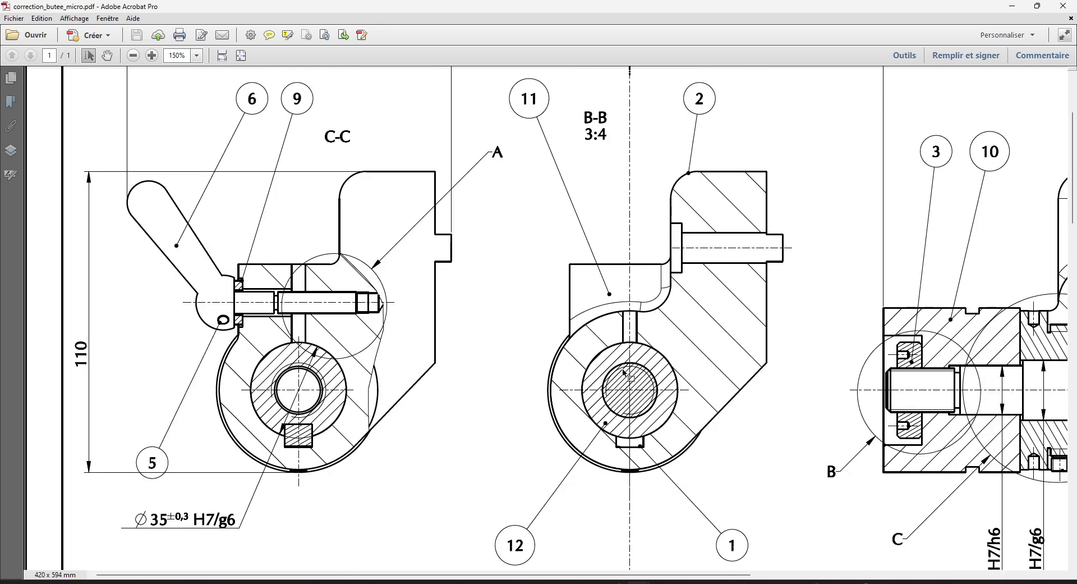
scroll(622, 375, "down", 4)
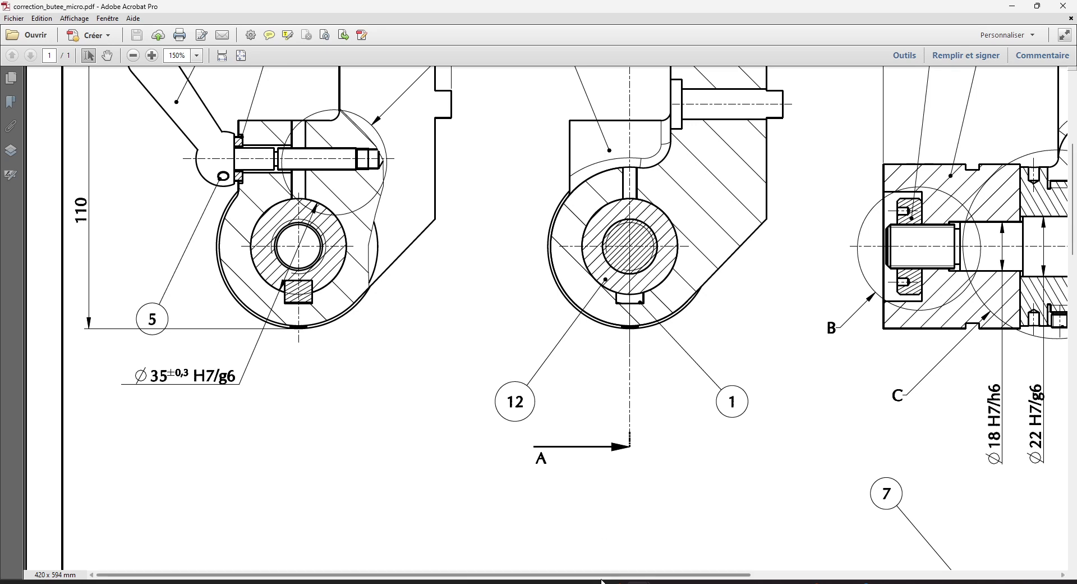
mouse_move(608, 581)
left_click_drag(607, 575, 932, 576)
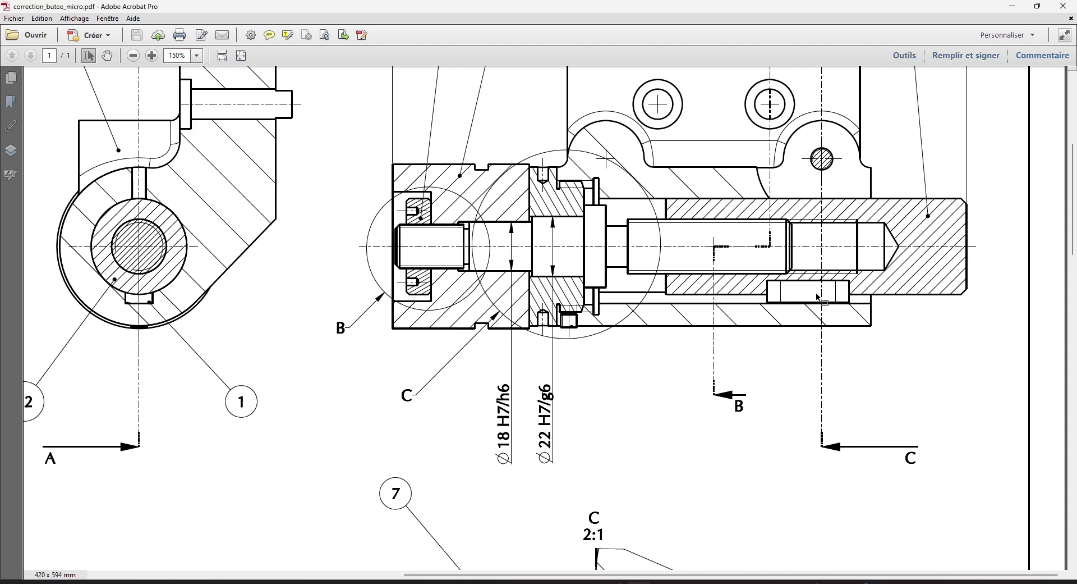
Examine the hatching in detail views C, B and A of the reference drawing, and return to the Creo drawing
scroll(707, 344, "down", 10)
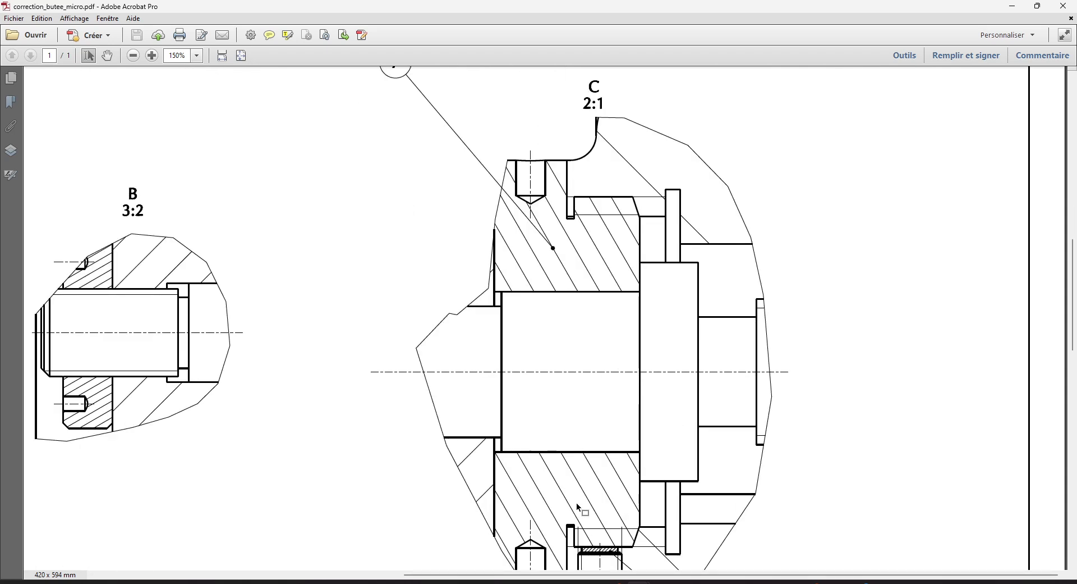
scroll(578, 506, "down", 3)
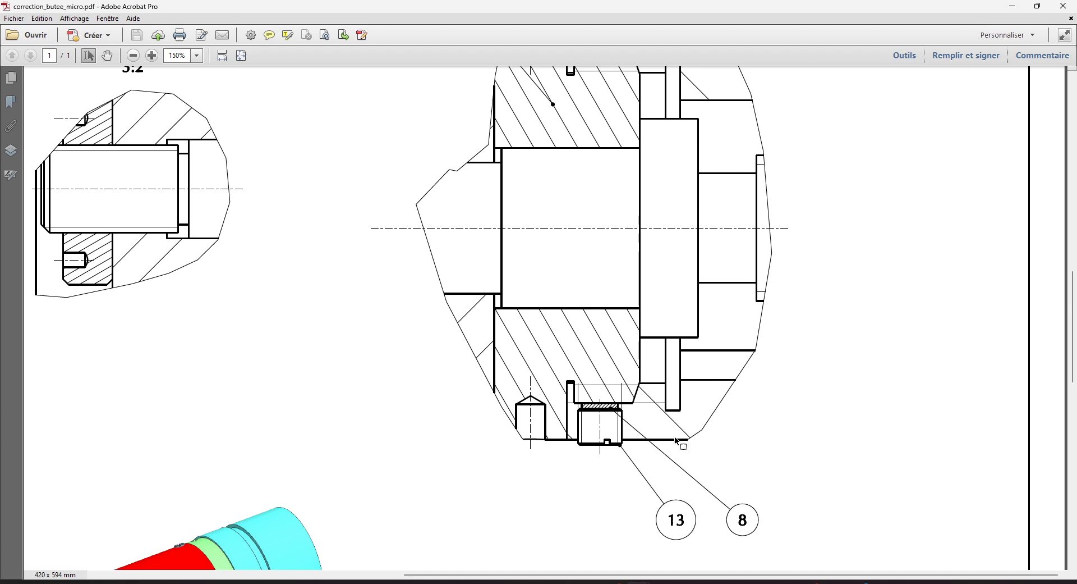
left_click_drag(620, 579, 312, 579)
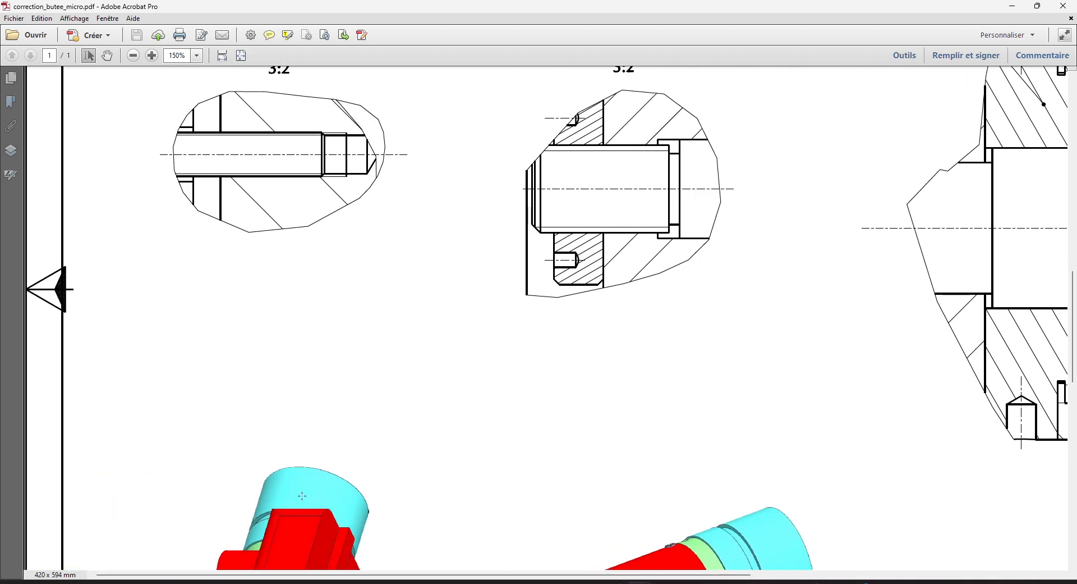
scroll(284, 269, "up", 6)
scroll(281, 470, "up", 6)
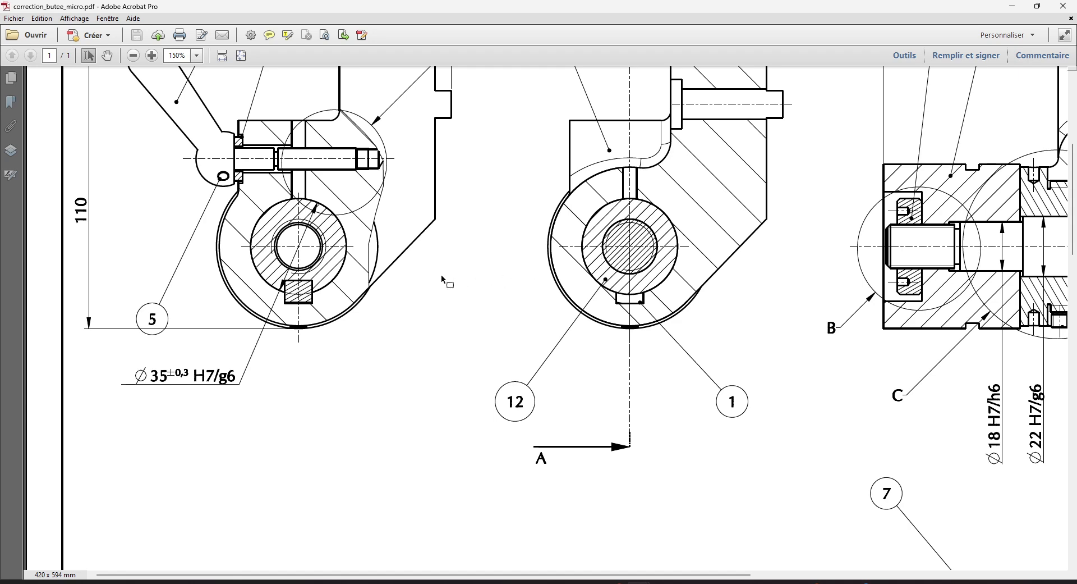
left_click(1013, 6)
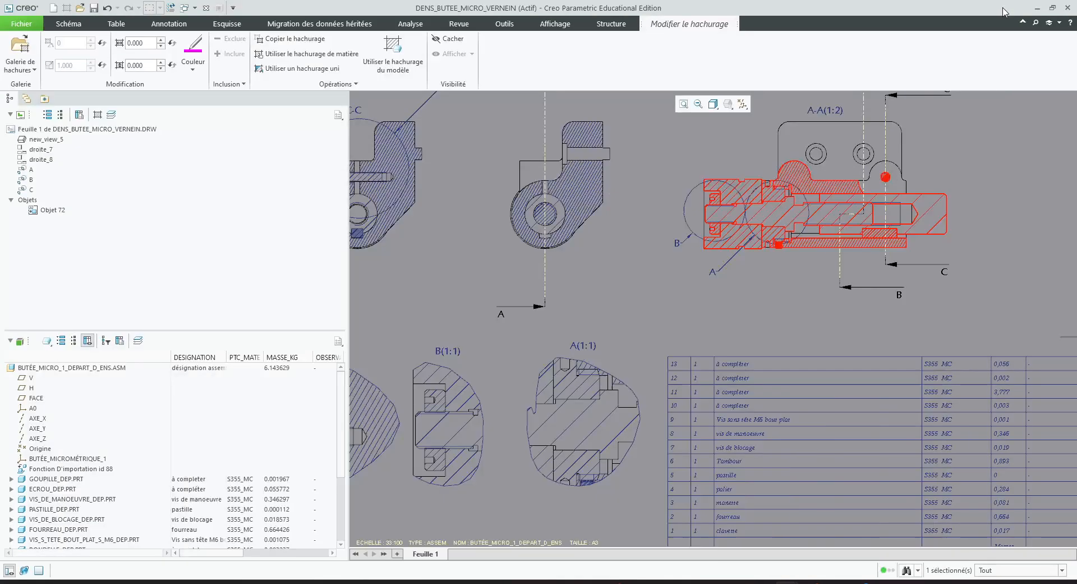
Exclude the key beneath the hollow sleeve from section A-A so it is shown uncut
left_click(762, 299)
scroll(713, 304, "up", 3)
scroll(829, 262, "down", 5)
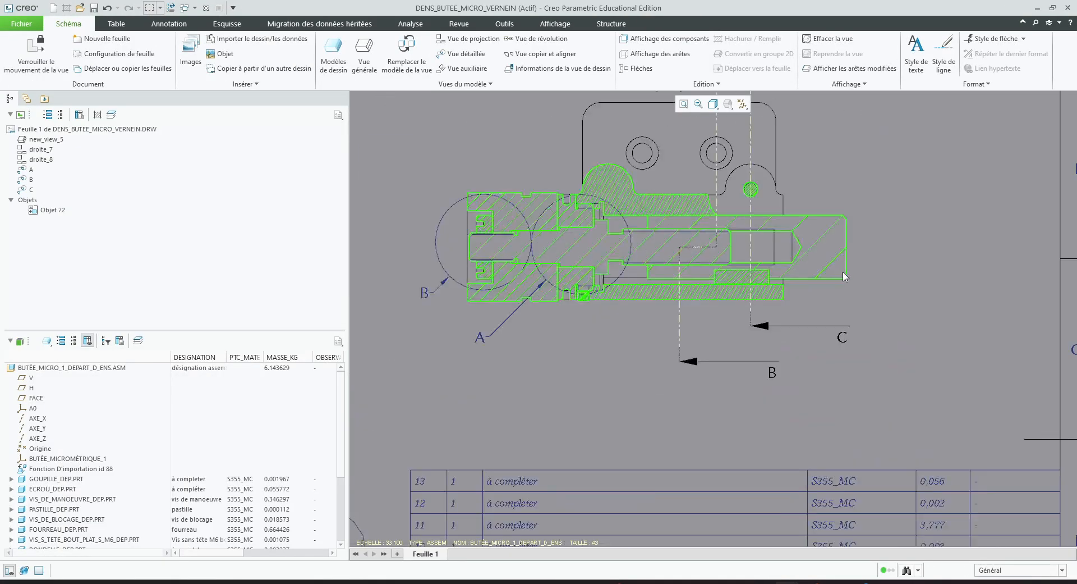
scroll(784, 292, "down", 3)
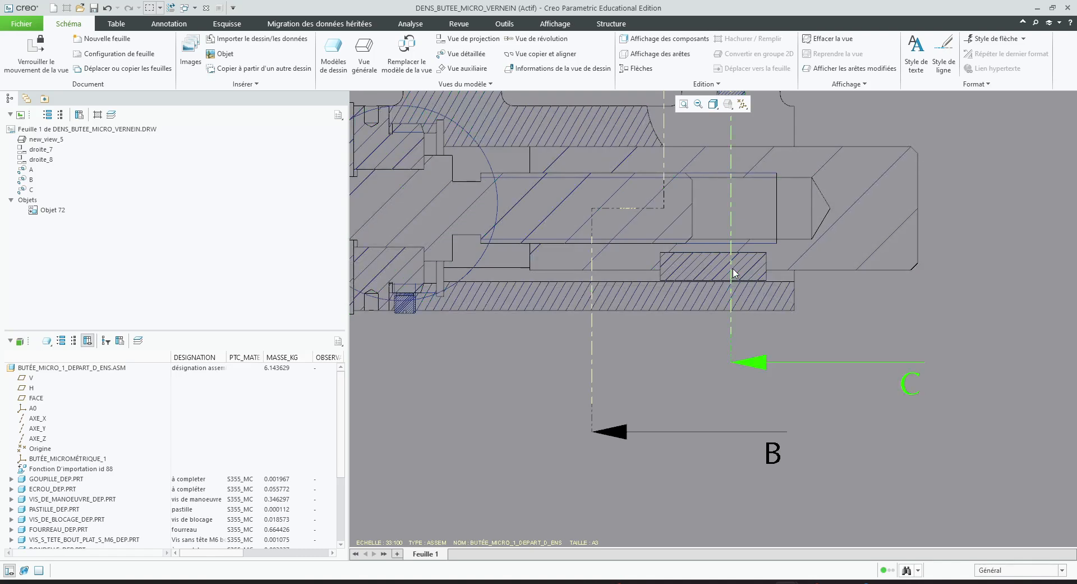
double_click(742, 279)
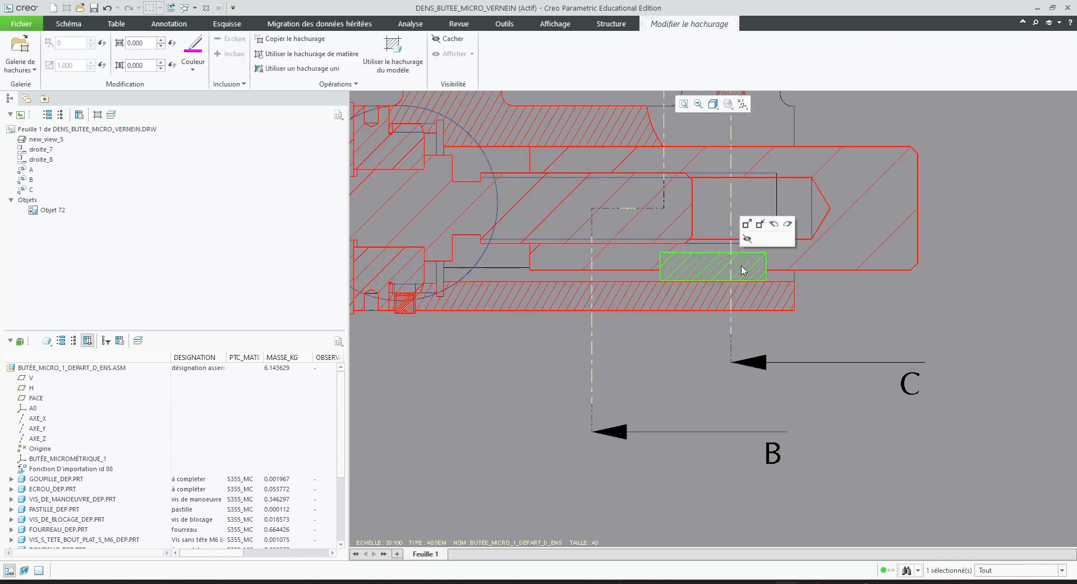
left_click(738, 267)
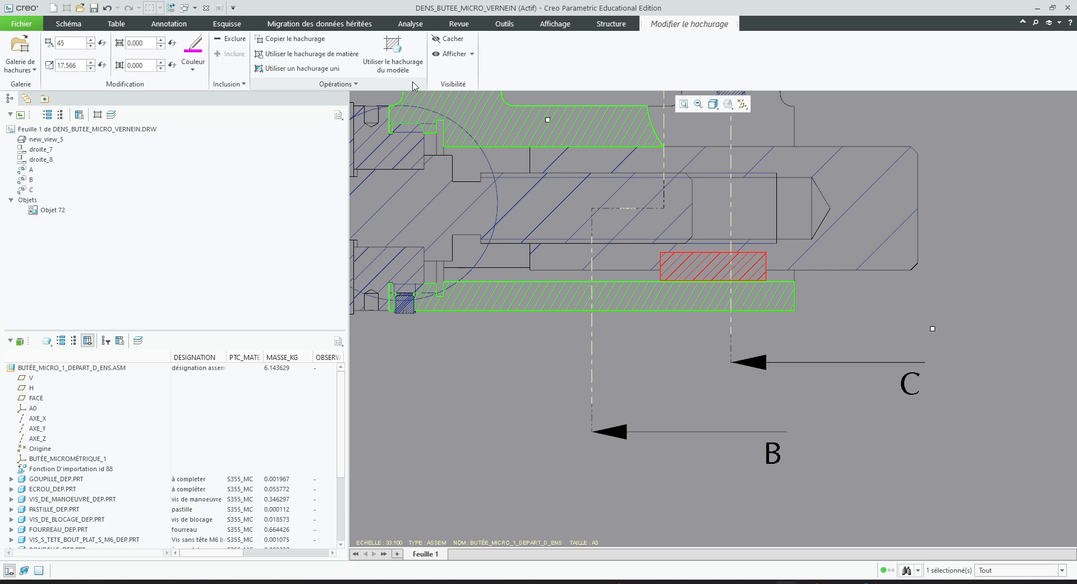
left_click(234, 39)
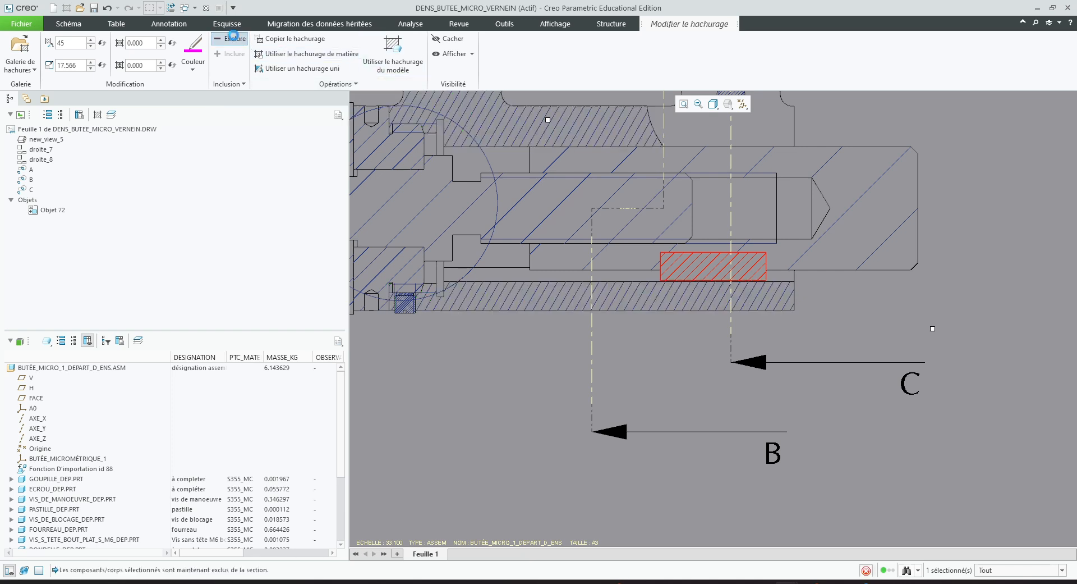
Exclude the long threaded operating screw along the central axis from section A-A so it is shown uncut
left_click(247, 88)
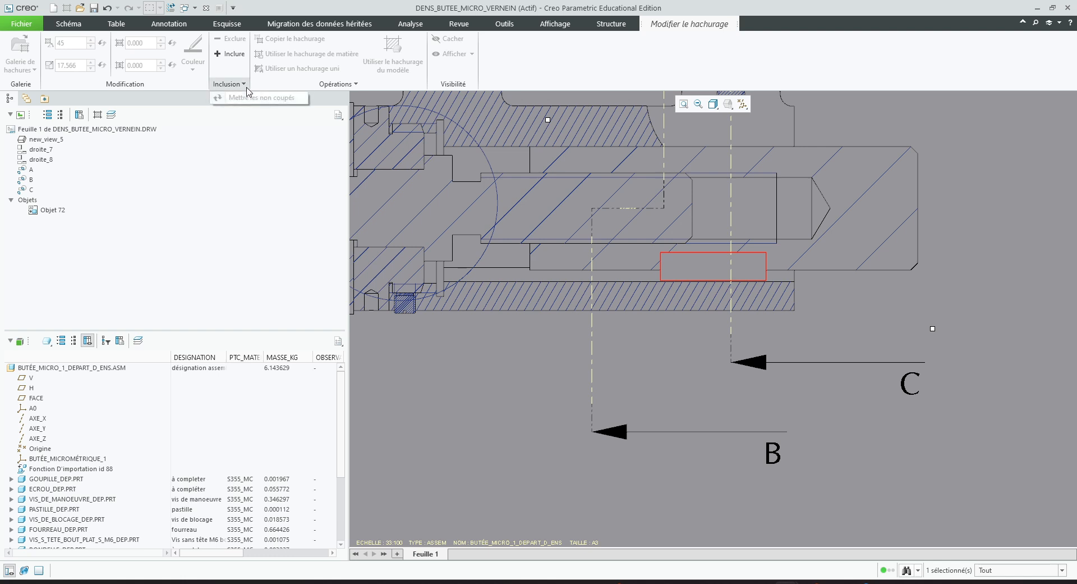
left_click(751, 70)
scroll(769, 282, "up", 3)
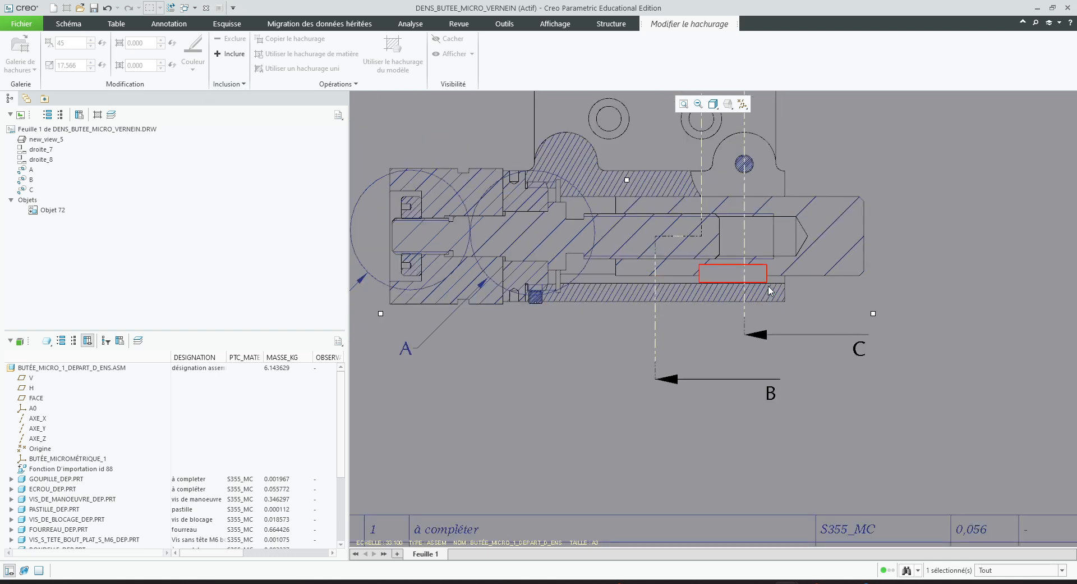
scroll(658, 238, "down", 2)
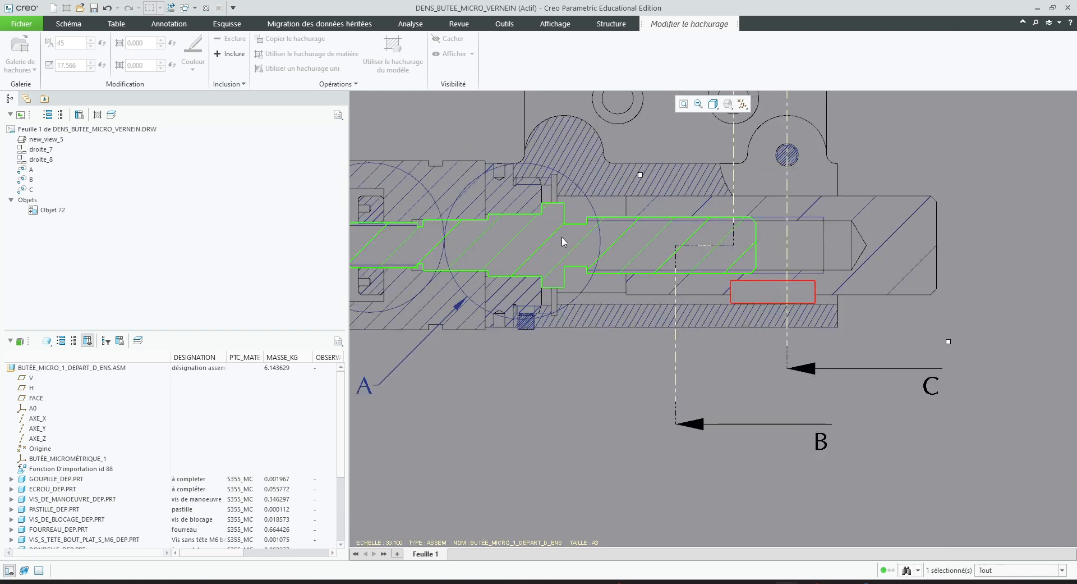
left_click(575, 229)
left_click(235, 39)
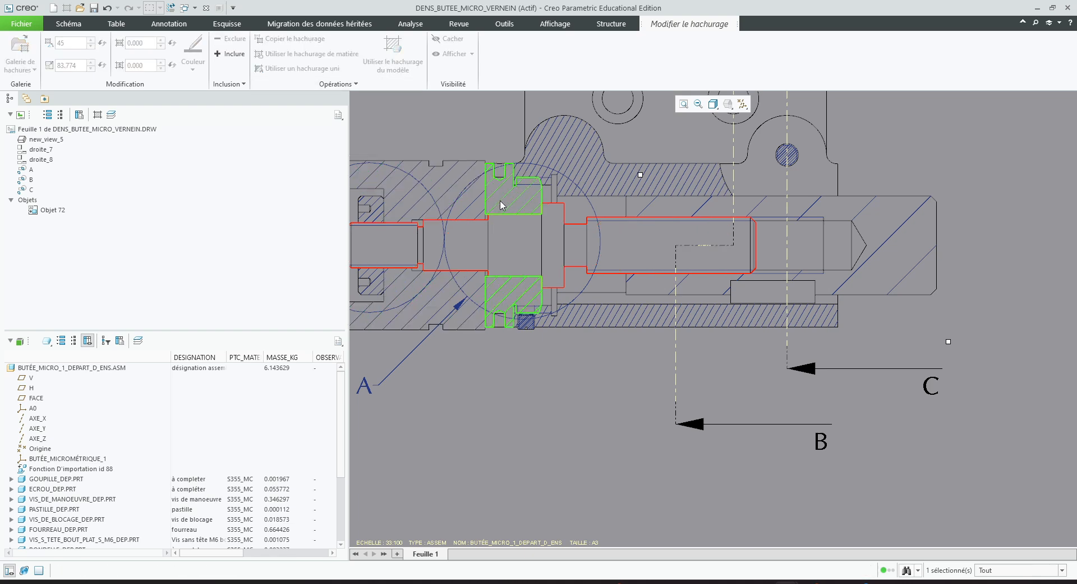
Exclude the small set screw in the lower housing wall from section A-A so it is shown uncut
scroll(561, 337, "up", 2)
scroll(566, 393, "down", 2)
scroll(575, 373, "down", 4)
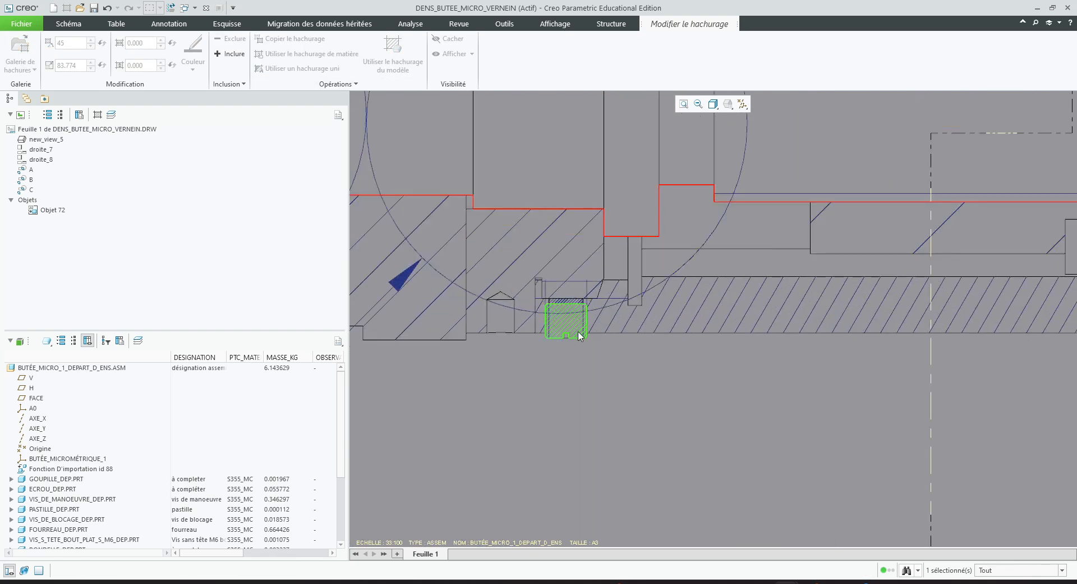
left_click(579, 327)
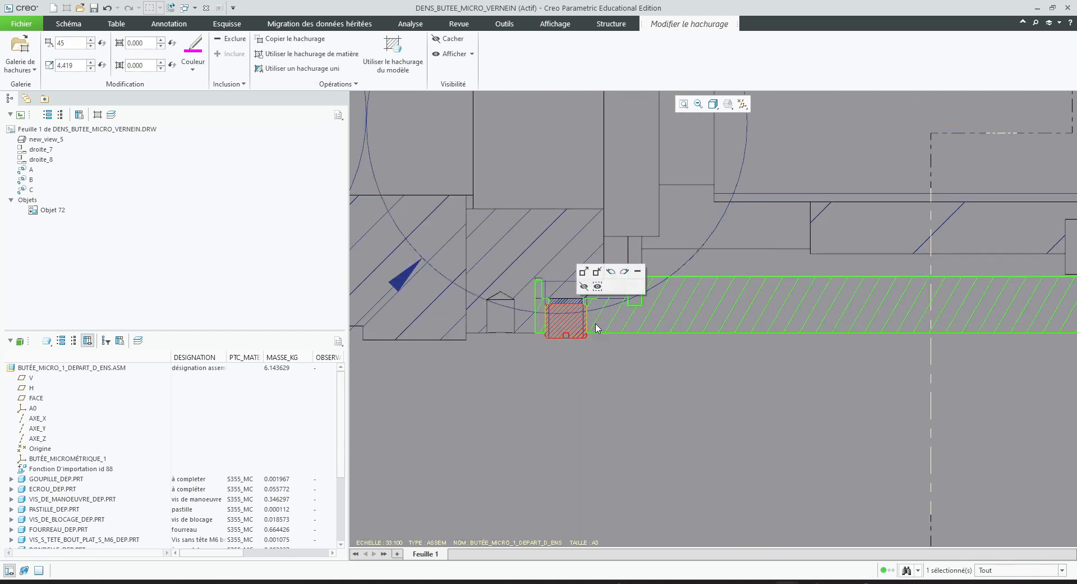
left_click(233, 39)
Exclude the horizontal clamping screw from section C-C and finish the hatch edit
scroll(617, 407, "up", 4)
scroll(444, 359, "up", 2)
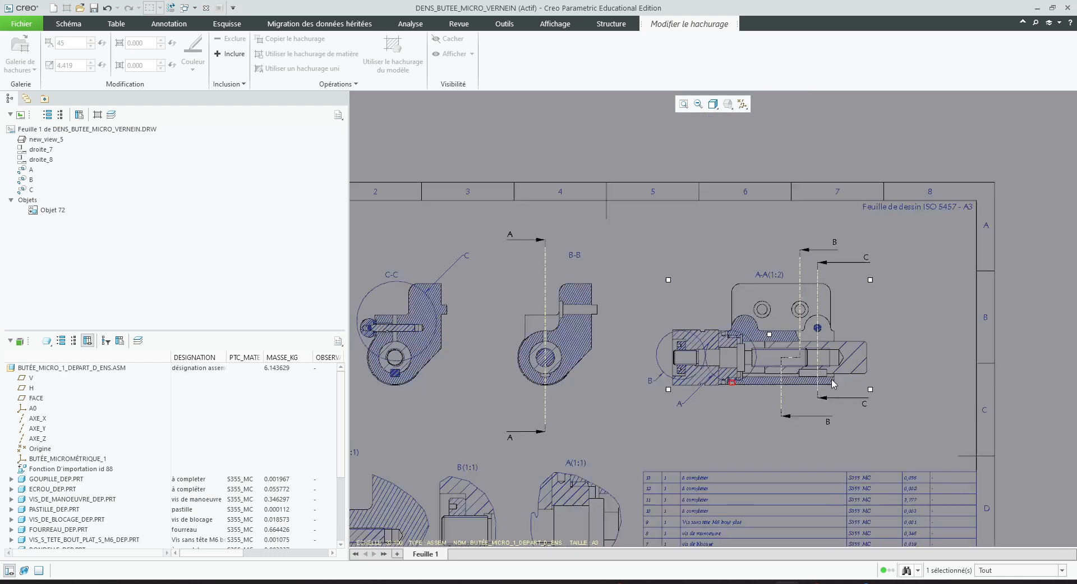
scroll(549, 365, "down", 4)
scroll(550, 364, "down", 2)
scroll(454, 359, "up", 5)
scroll(440, 301, "down", 5)
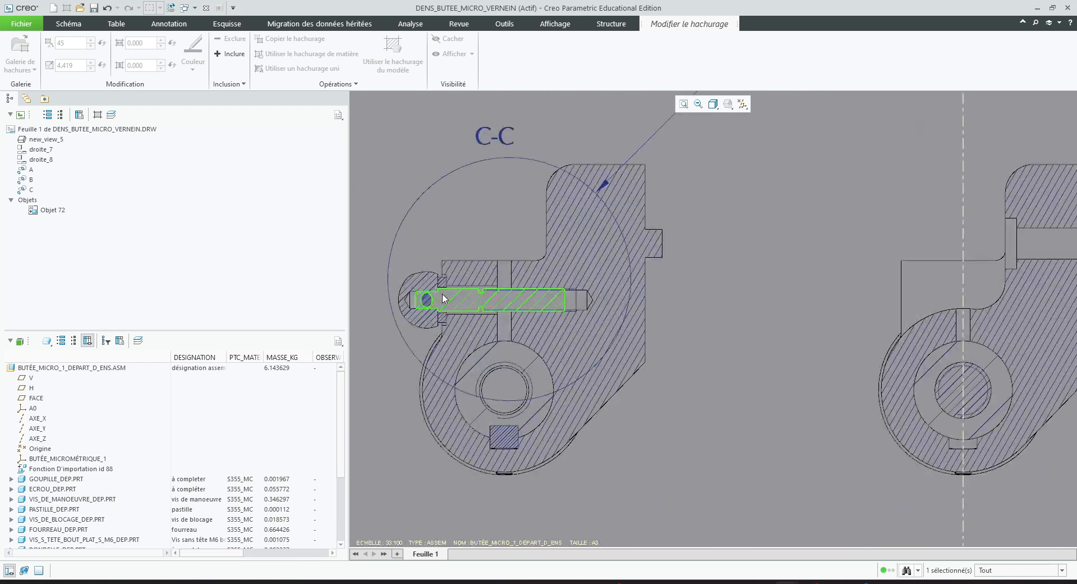
left_click(460, 298)
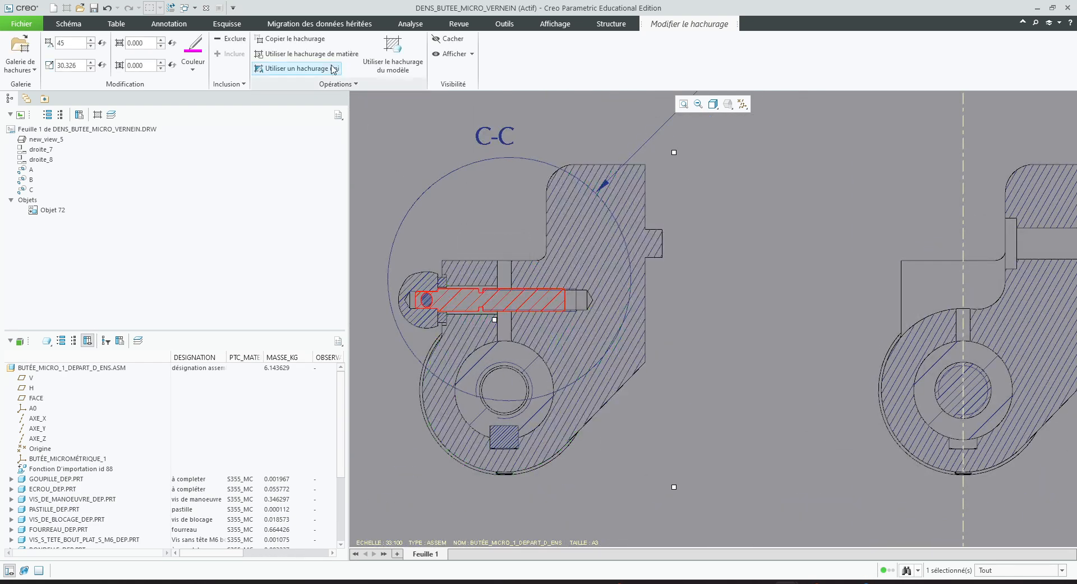
left_click(233, 41)
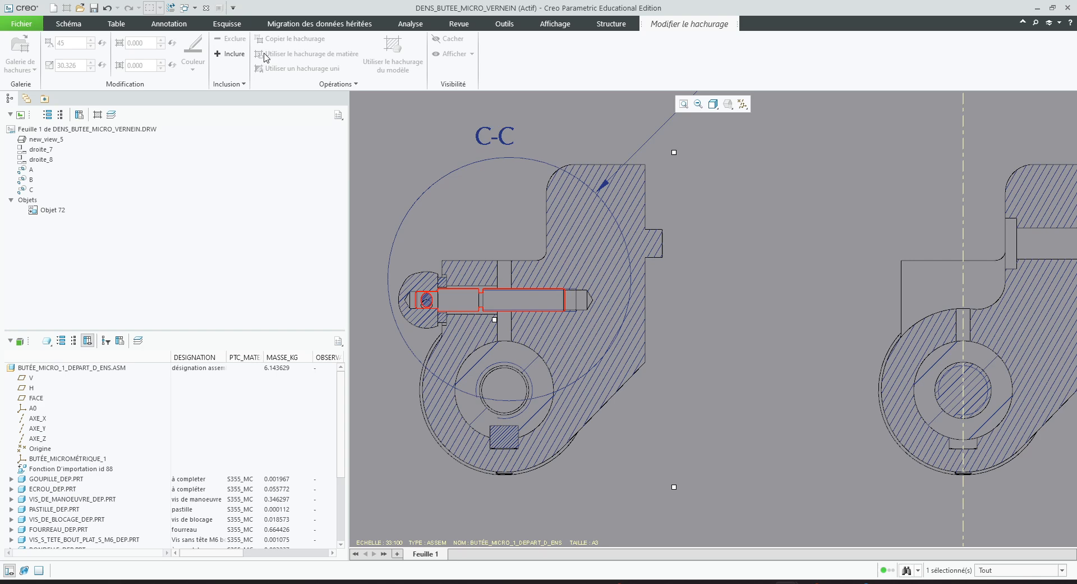
left_click(729, 322)
Edit the hatching of section C-C to exclude the key beneath the central bore, and finish the hatch edit
scroll(660, 331, "up", 5)
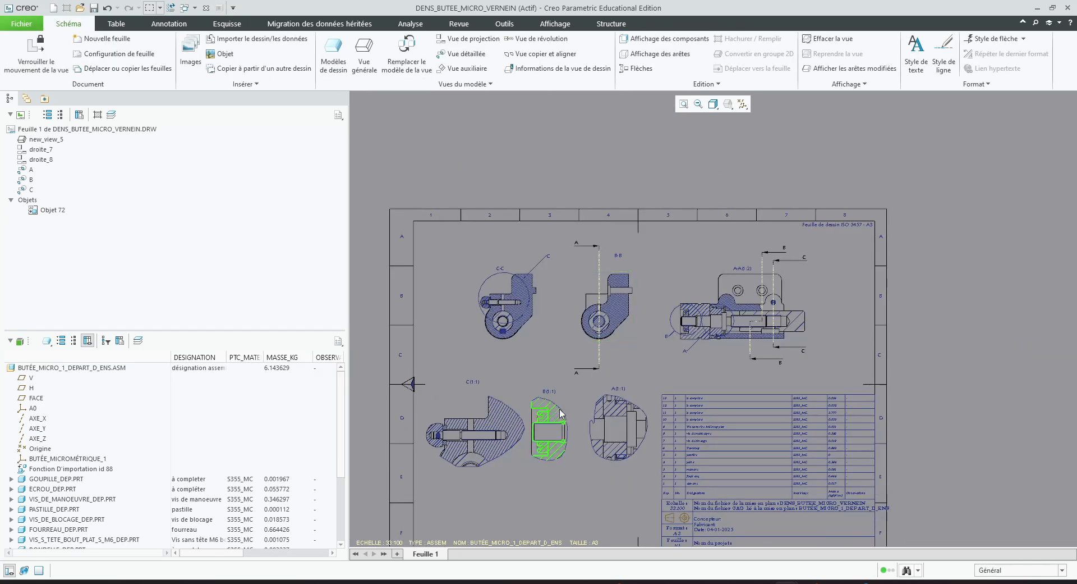
scroll(633, 352, "down", 2)
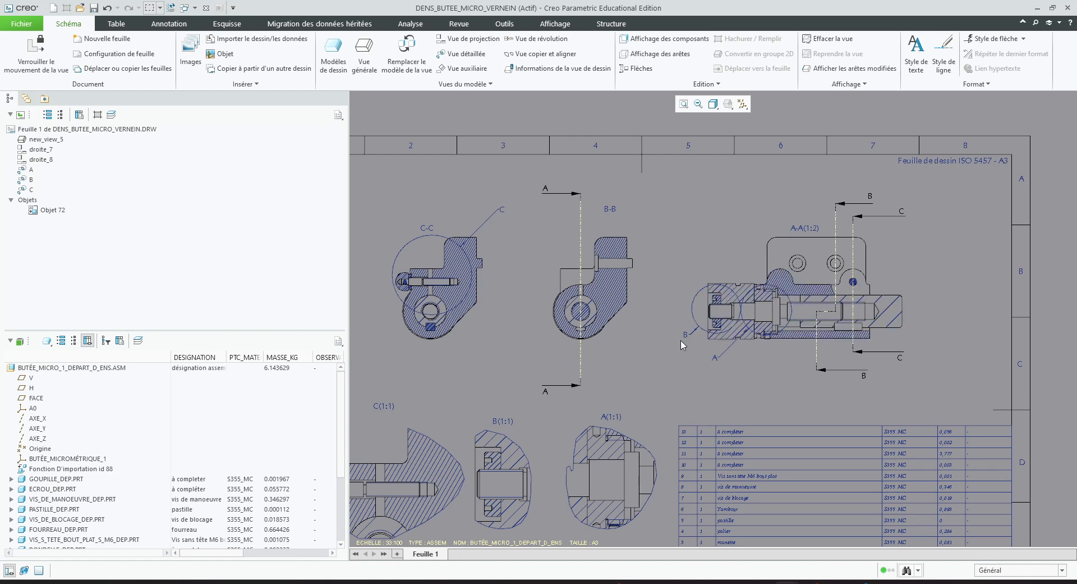
scroll(664, 347, "down", 1)
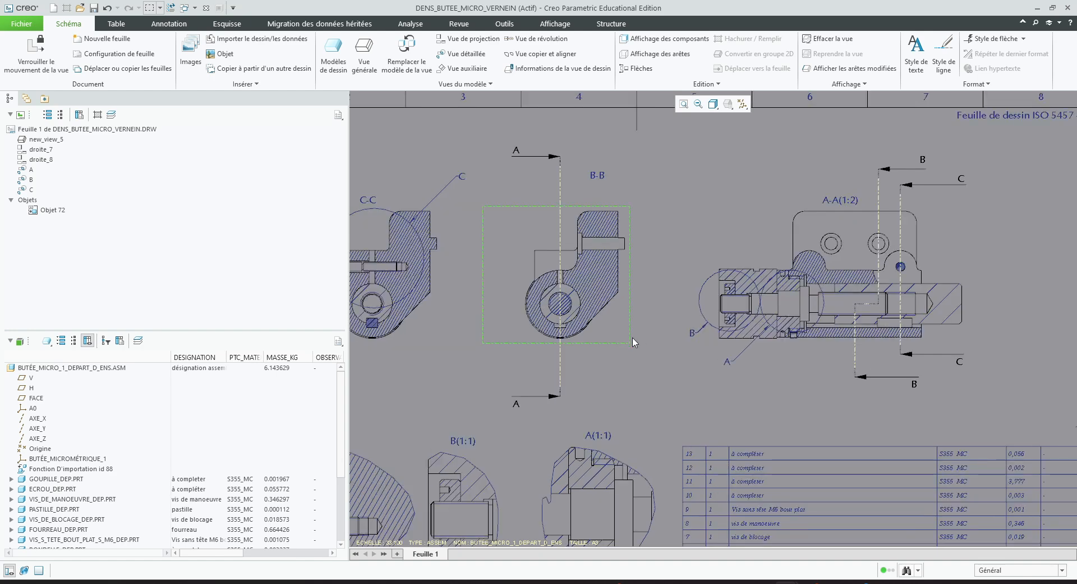
scroll(634, 342, "up", 3)
scroll(494, 334, "down", 6)
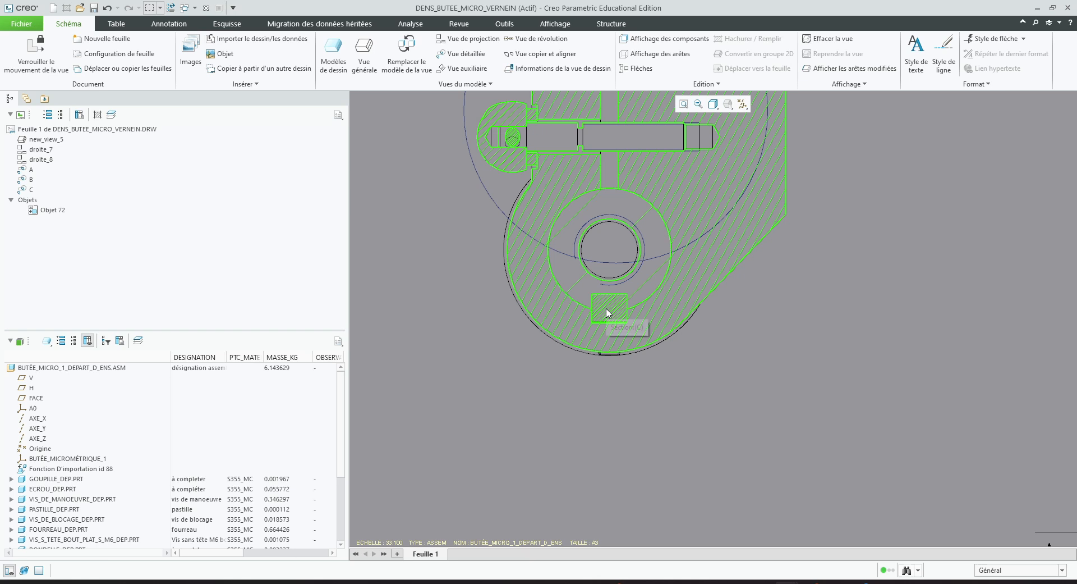
left_click(608, 303)
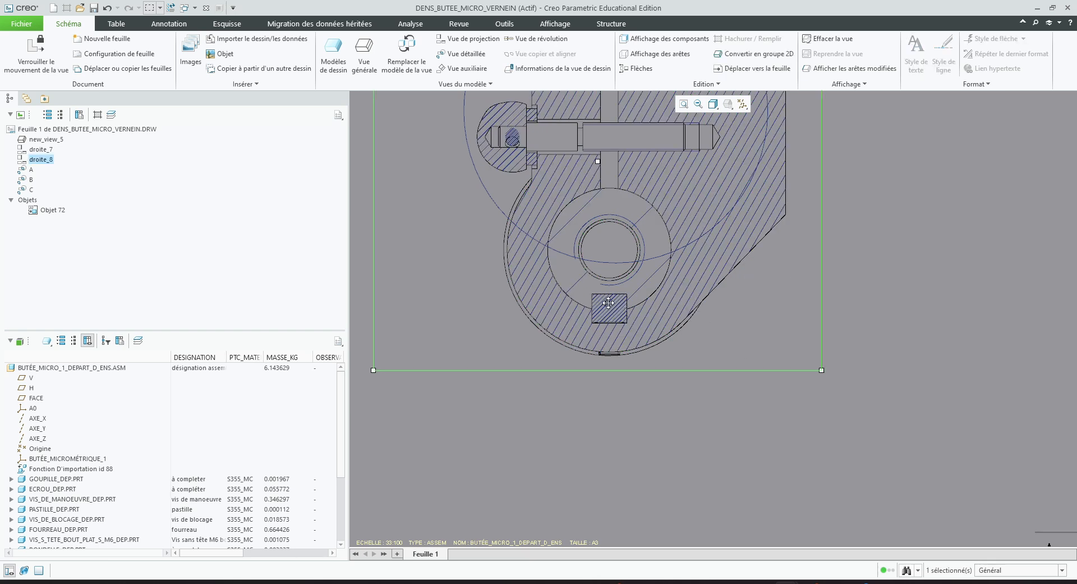
left_click(890, 331)
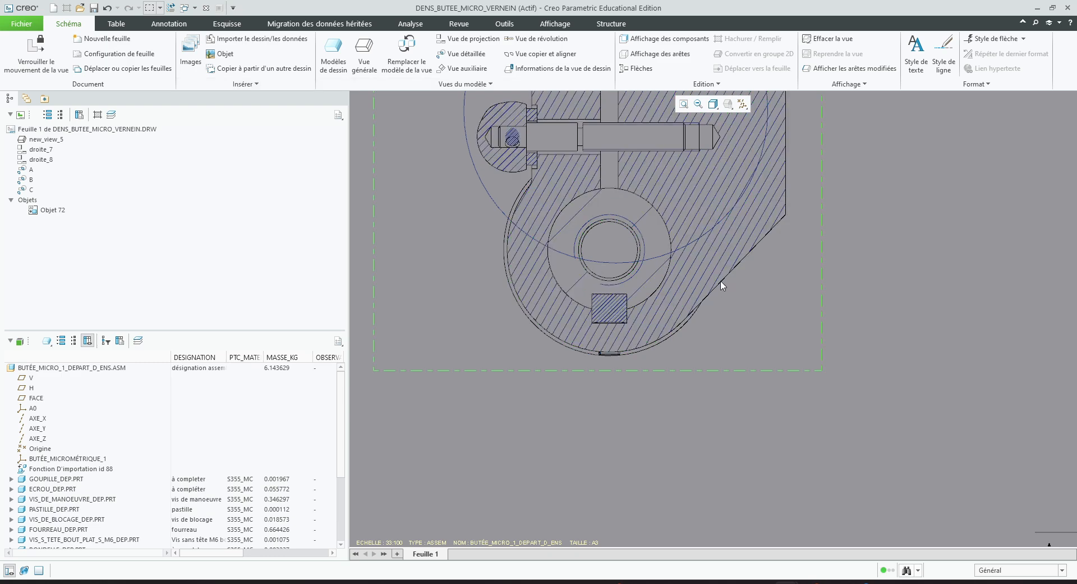
double_click(694, 268)
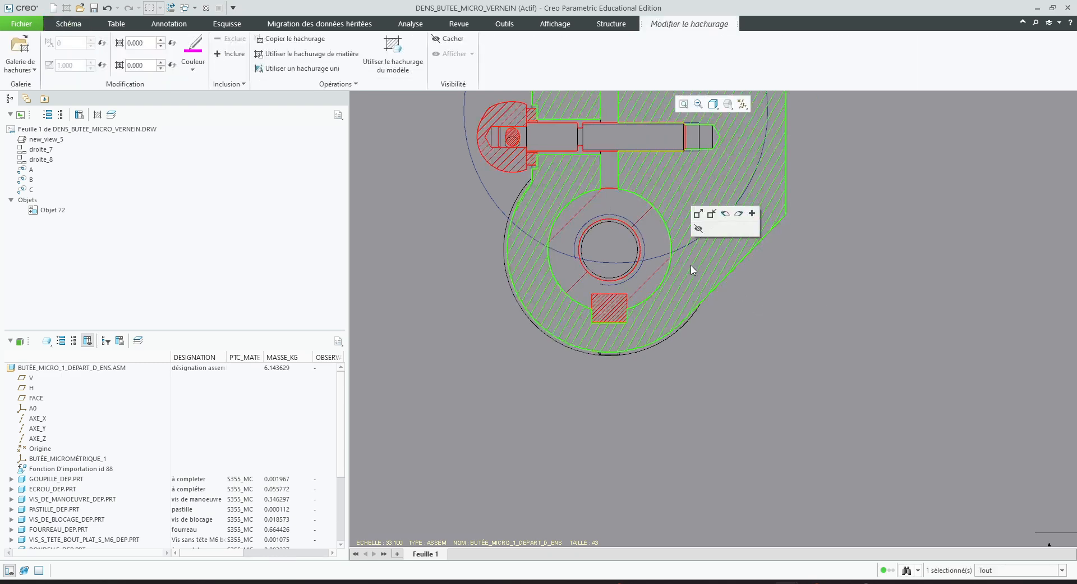
left_click(613, 299)
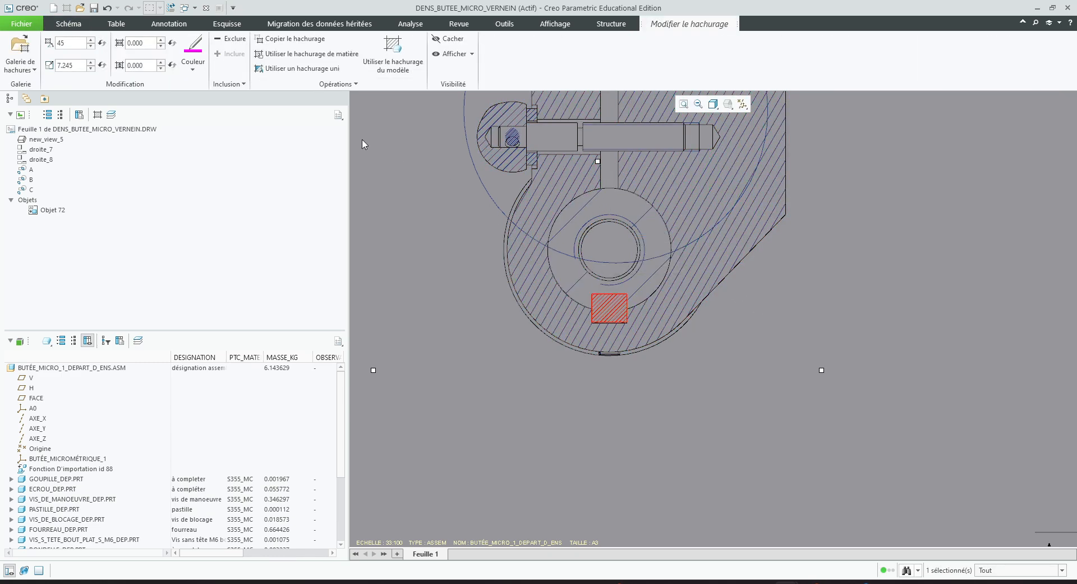
left_click(229, 39)
left_click(634, 388)
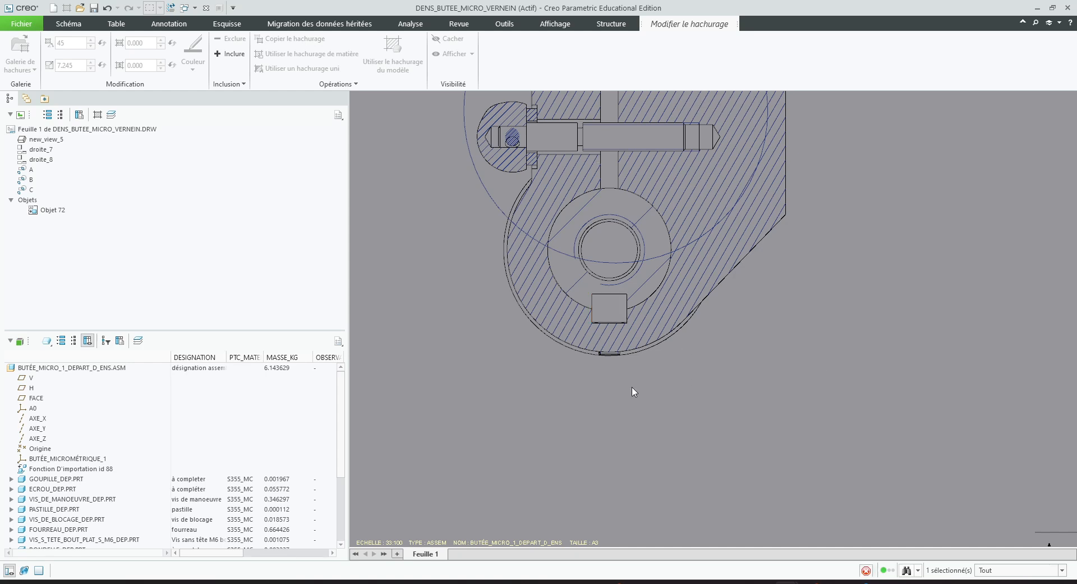
scroll(517, 388, "up", 7)
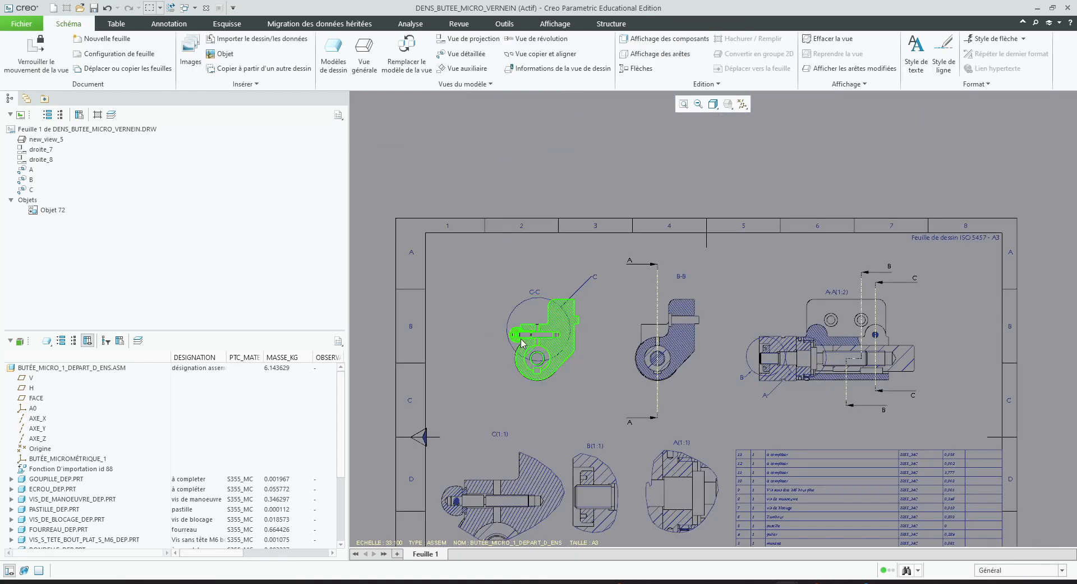
scroll(619, 447, "down", 2)
scroll(552, 394, "up", 3)
scroll(559, 428, "down", 2)
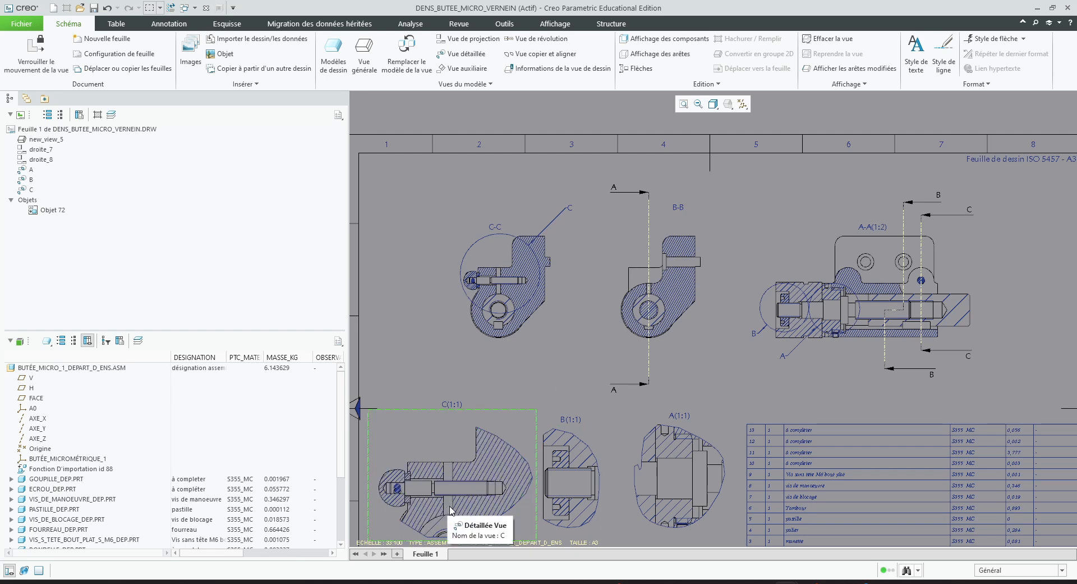
scroll(571, 384, "up", 1)
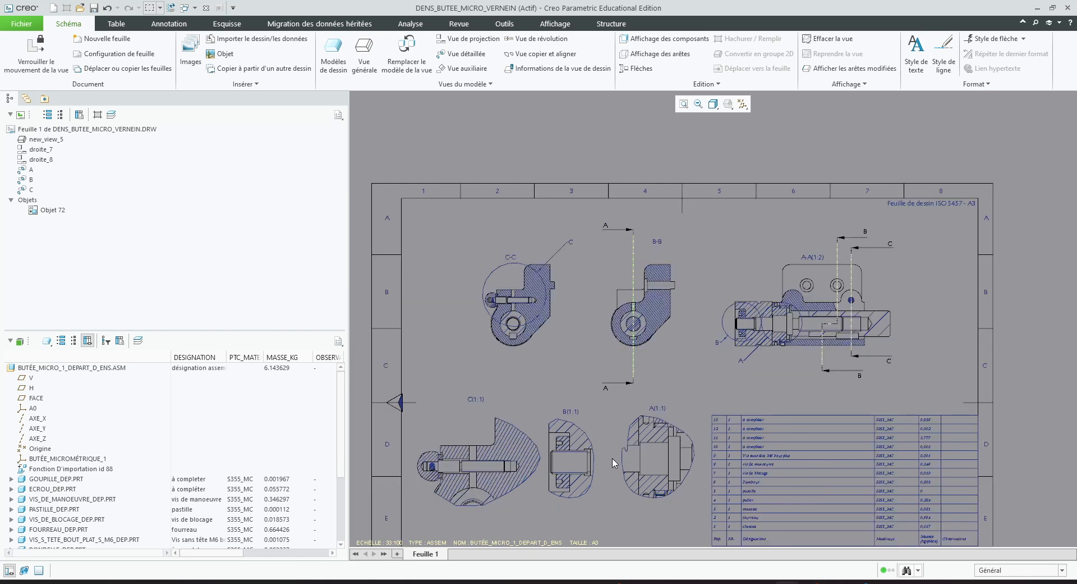